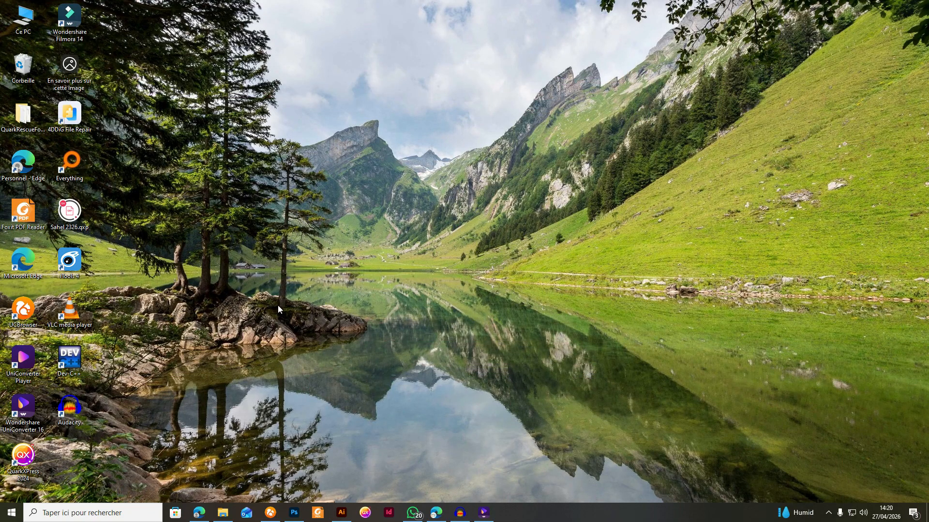
Switch to Photoshop and close the open Poster Happy document
left_click(294, 513)
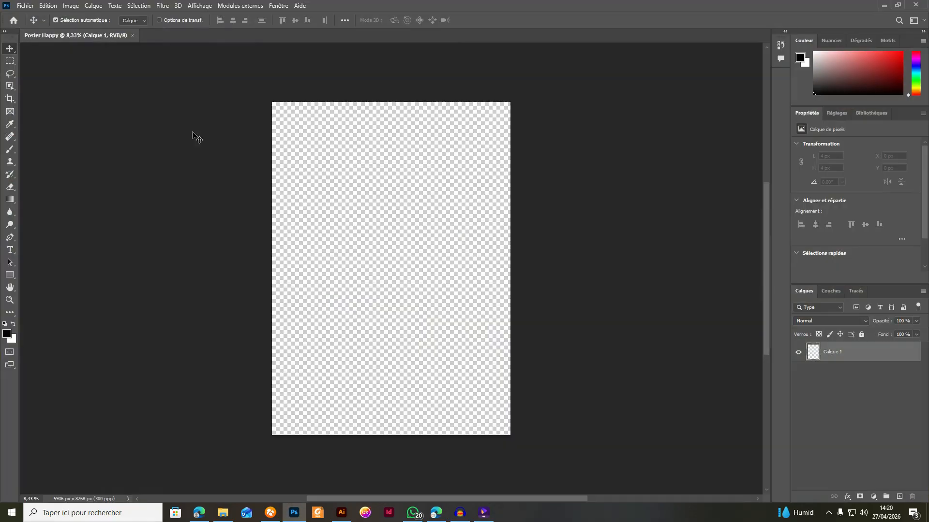
left_click(133, 36)
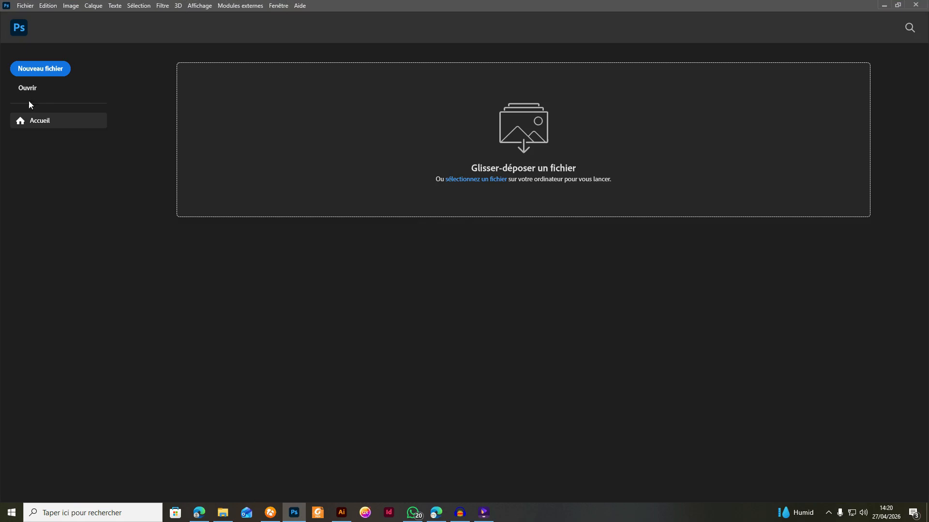
Start a new document from the Photo presets and name it Poster Anniv
left_click(45, 68)
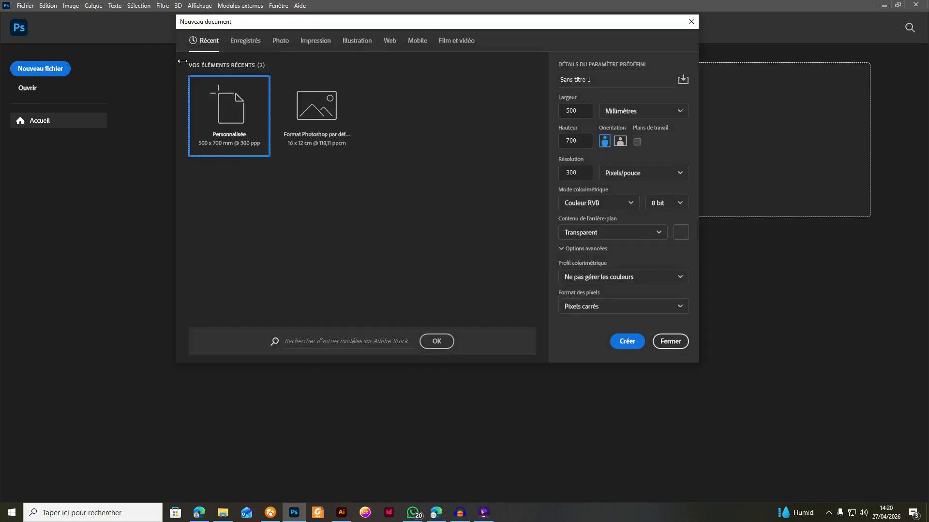
left_click(281, 42)
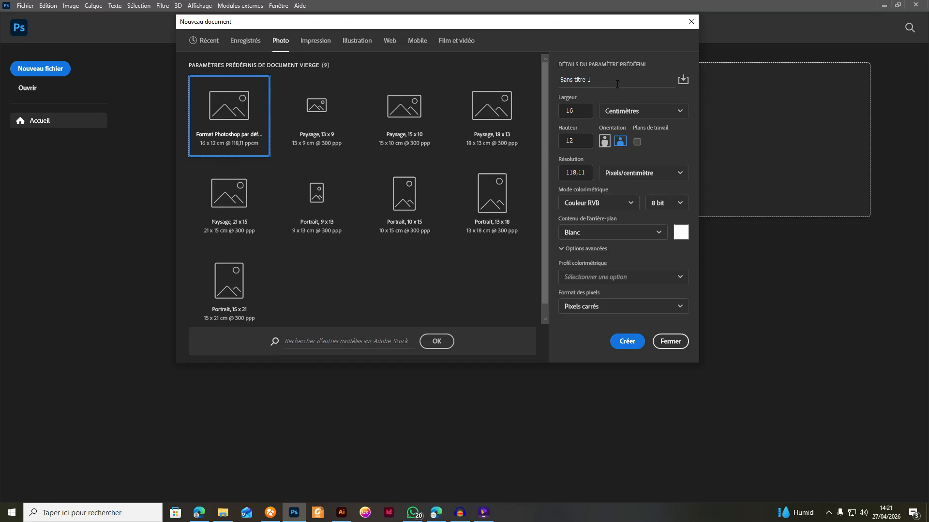
left_click_drag(598, 79, 527, 79)
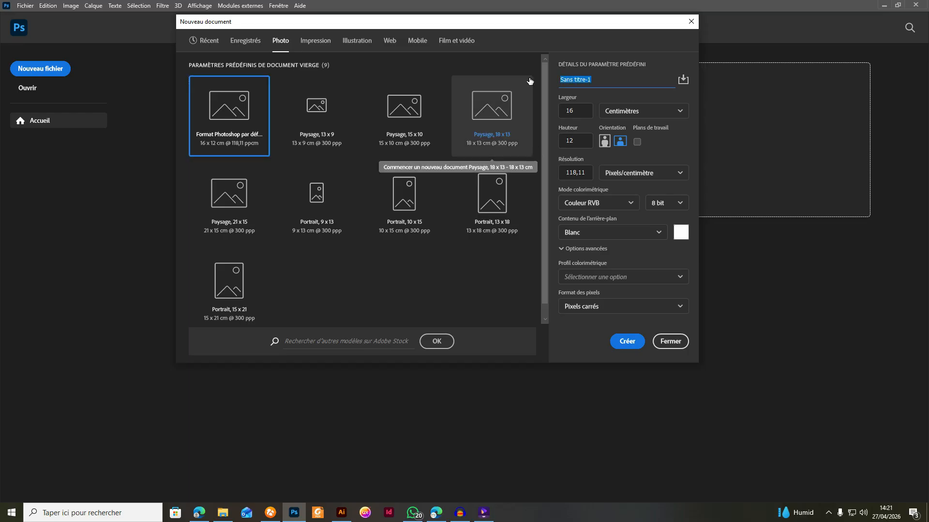
type("Poster")
type(" Av")
type("nniv")
Set the new document's units to millimetres, with a width of 500 and a height of 700
left_click(613, 111)
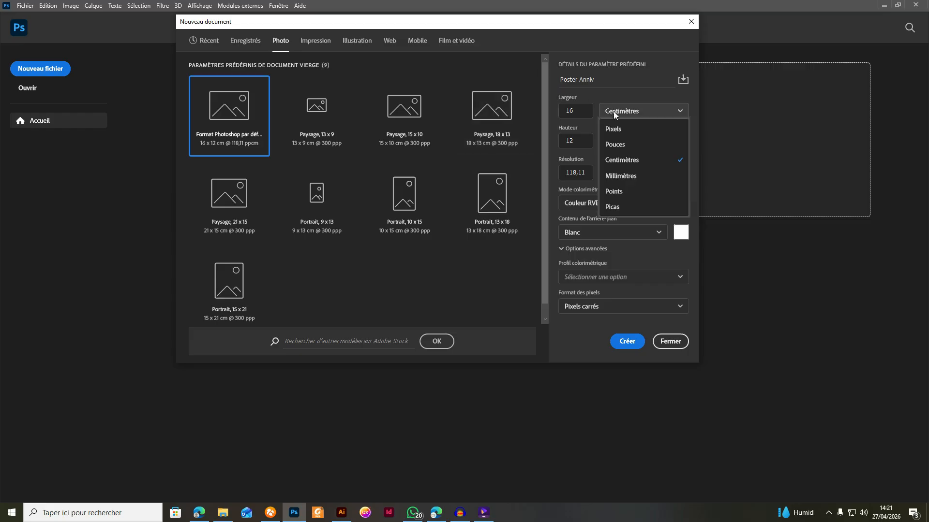
left_click(622, 176)
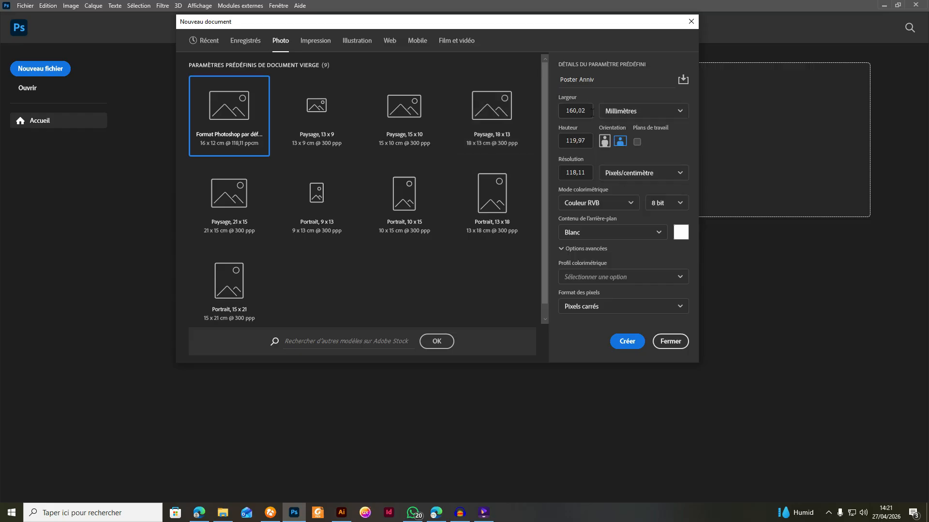
left_click_drag(589, 107, 546, 111)
type("500")
left_click(583, 141)
left_click_drag(583, 141, 543, 138)
type("700")
key("Tab")
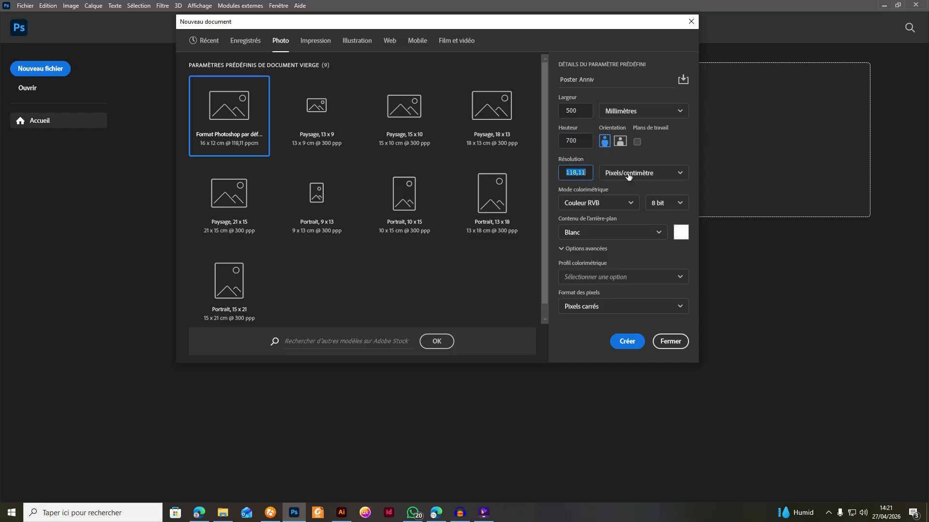
Set the resolution to 300 pixels per inch and the background contents to transparent, and create the document
left_click(637, 169)
left_click(634, 190)
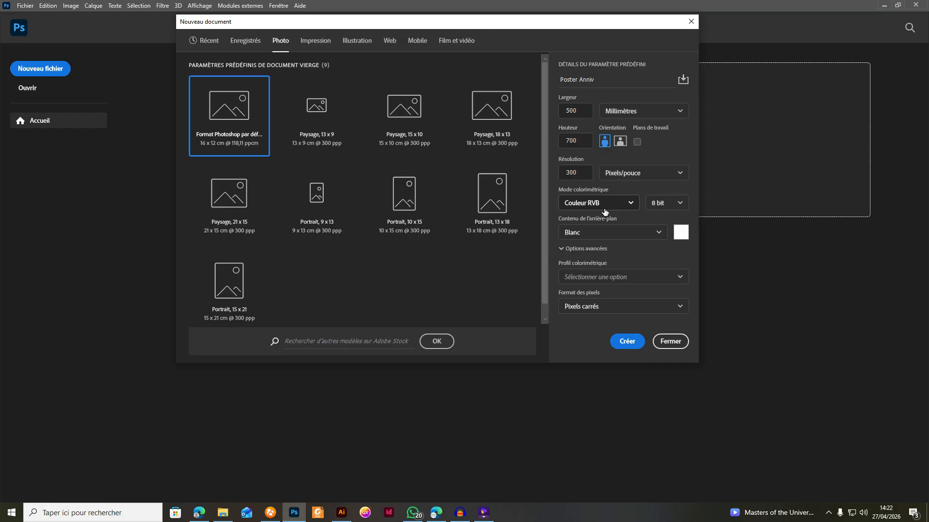
left_click(596, 235)
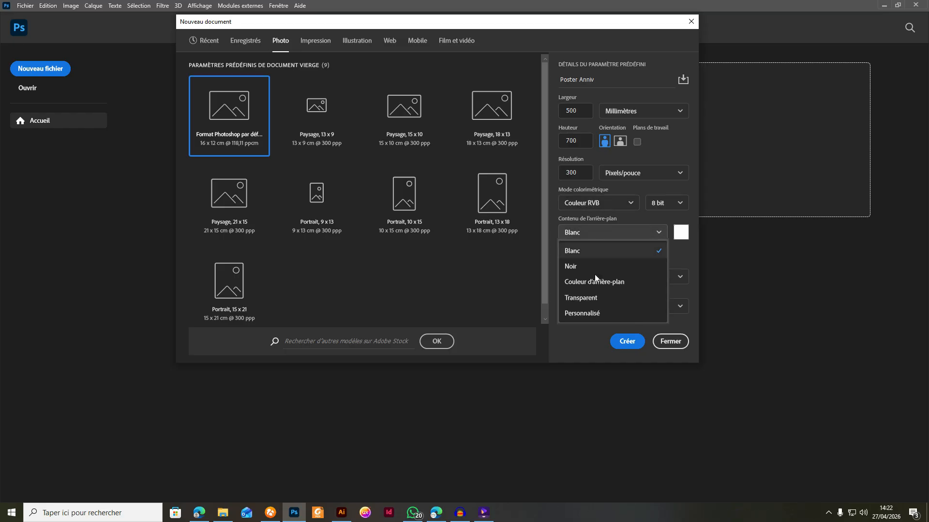
left_click(596, 298)
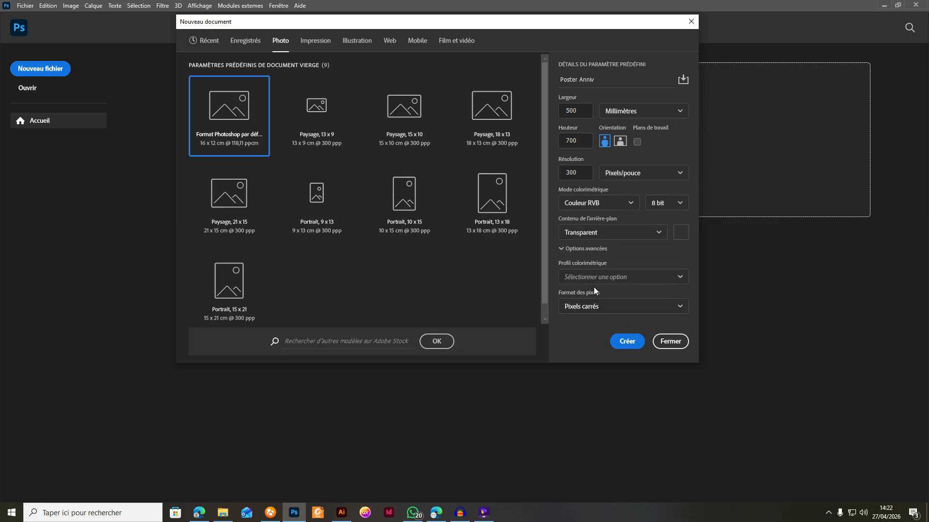
left_click(627, 342)
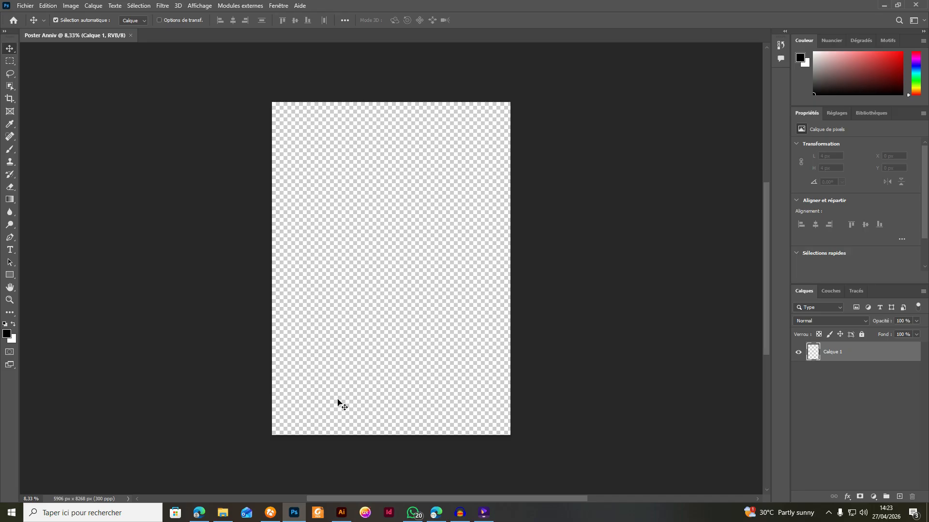
Place the golden background image 1f89fd6a768b390cee10c9cbff4285a2.jpg, scaled to about 184% to cover the canvas and shifted slightly to the right
left_click(222, 512)
left_click_drag(162, 119, 391, 255)
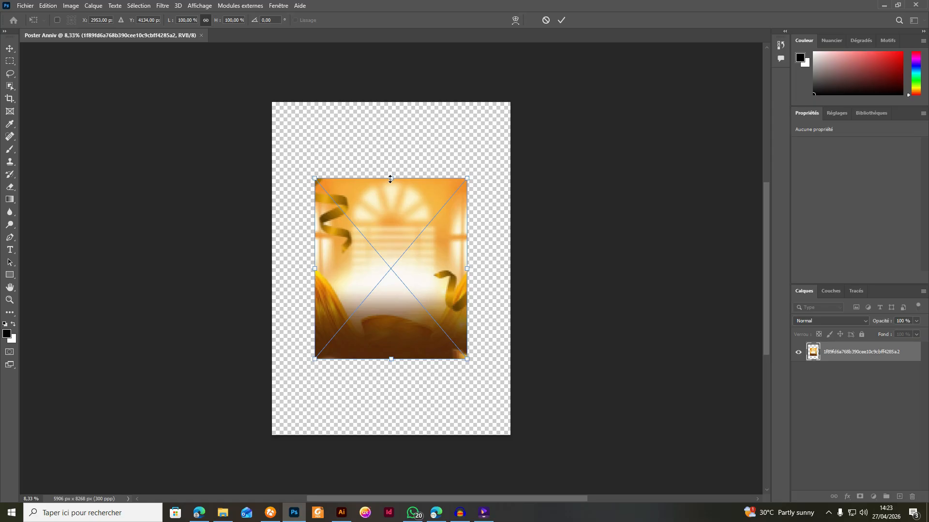
left_click_drag(391, 179, 391, 102)
left_click_drag(389, 360, 379, 435)
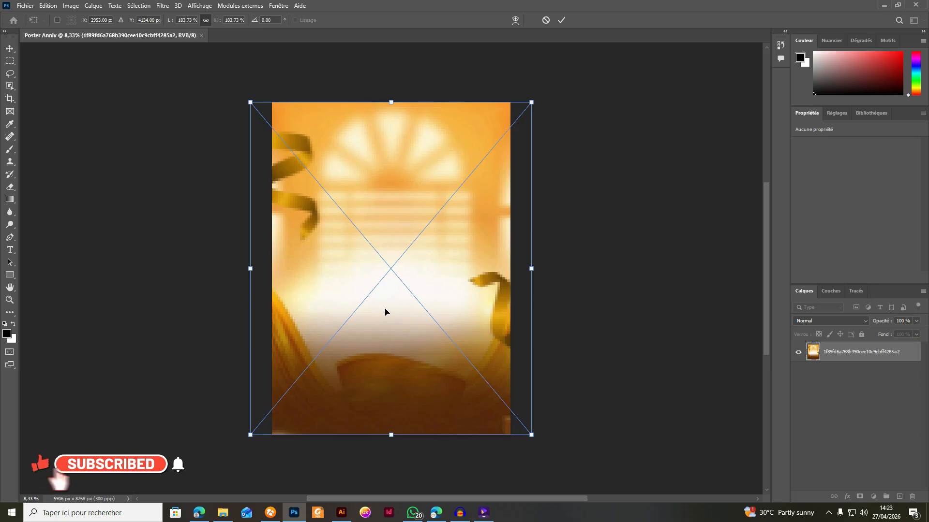
left_click_drag(386, 313, 391, 312)
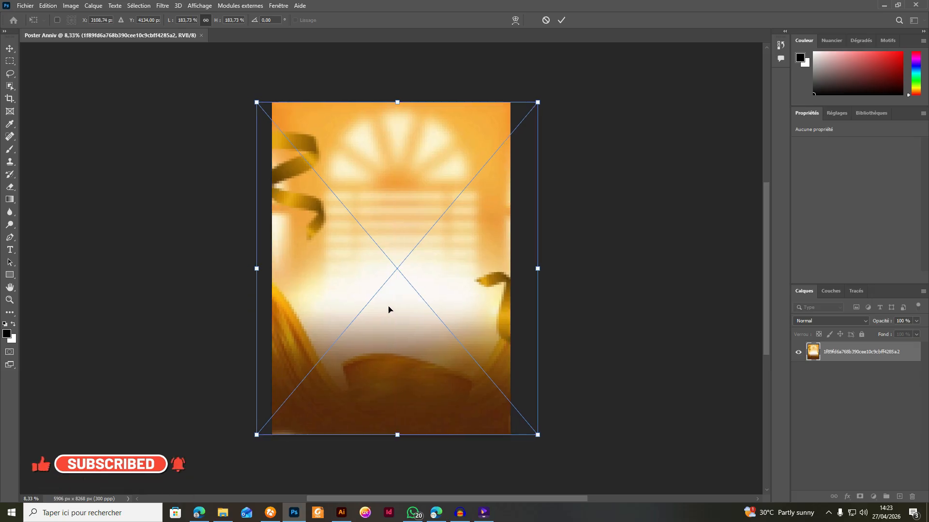
key("Return")
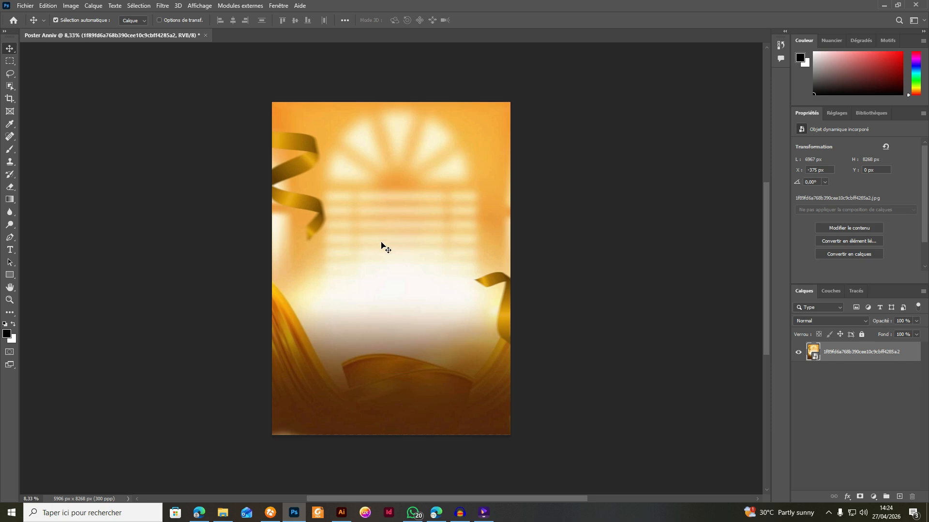
Place the portrait image of the woman against the poster's top edge, scaled to about 138%
left_click(222, 512)
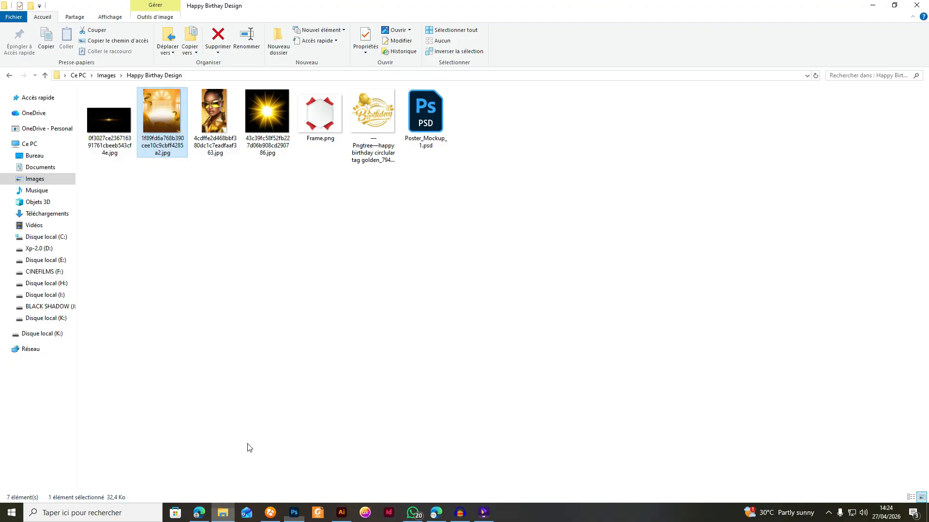
left_click_drag(339, 352, 412, 270)
left_click_drag(395, 222, 394, 165)
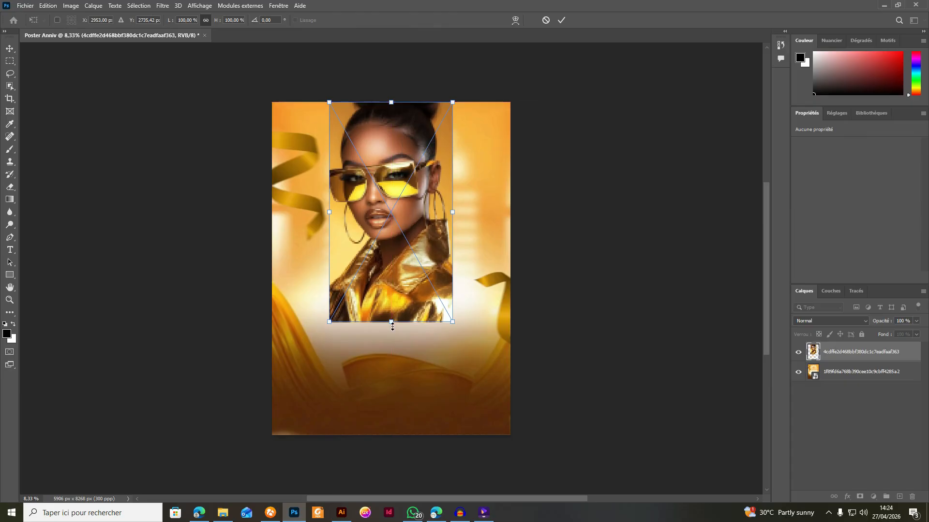
left_click_drag(391, 327, 394, 406)
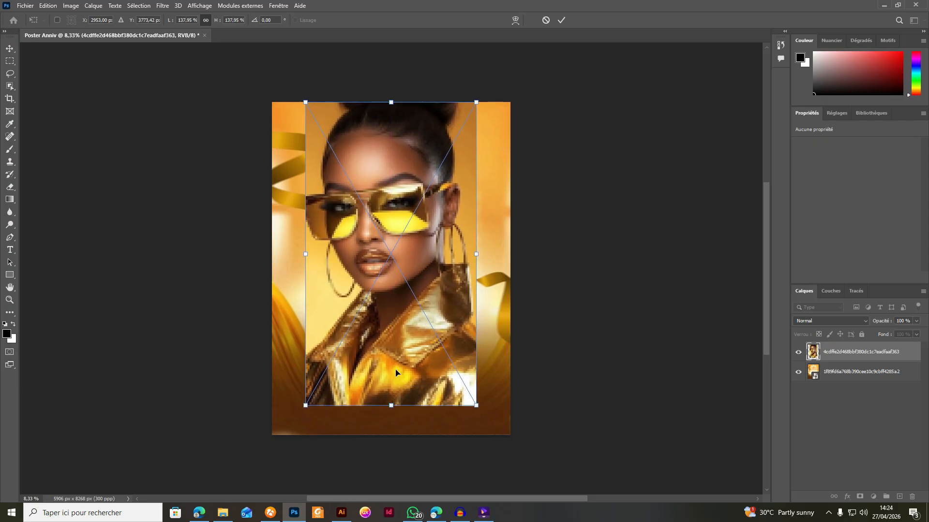
left_click(561, 20)
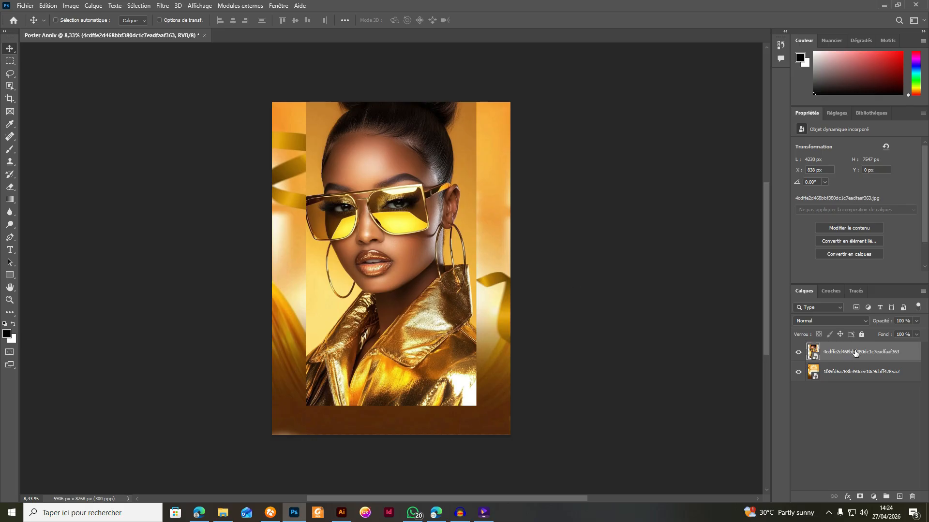
Duplicate the portrait layer and set the copy's blend mode to Produit
key("ctrl+j")
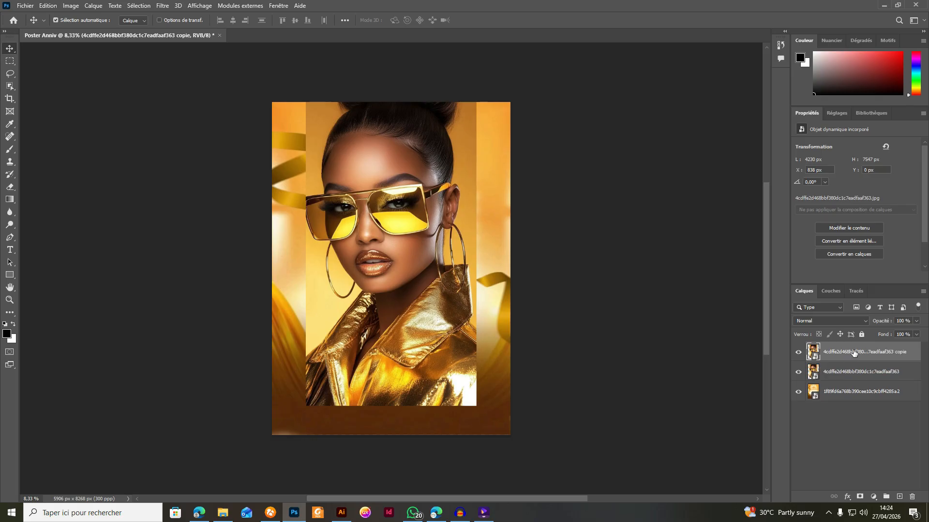
left_click(844, 322)
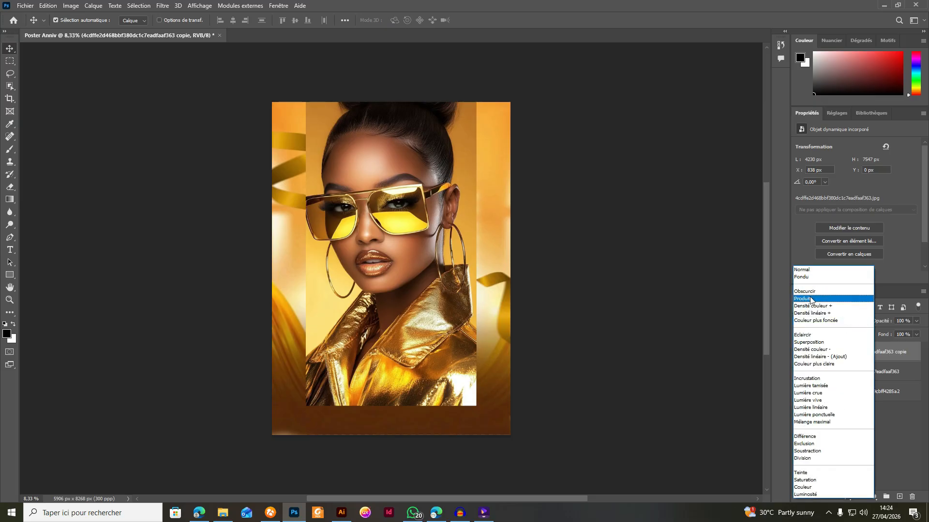
left_click(809, 297)
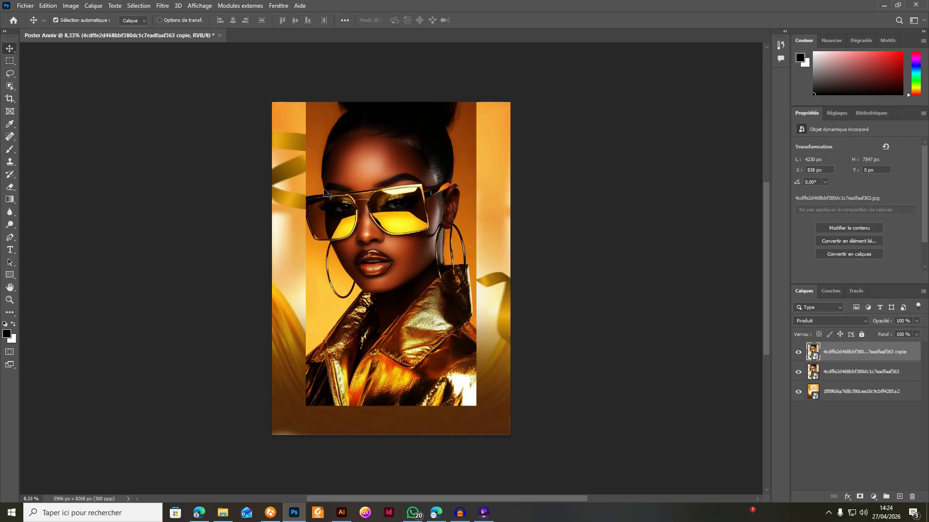
Select the woman's figure with the Object Selection tool by framing the whole portrait
left_click(10, 87)
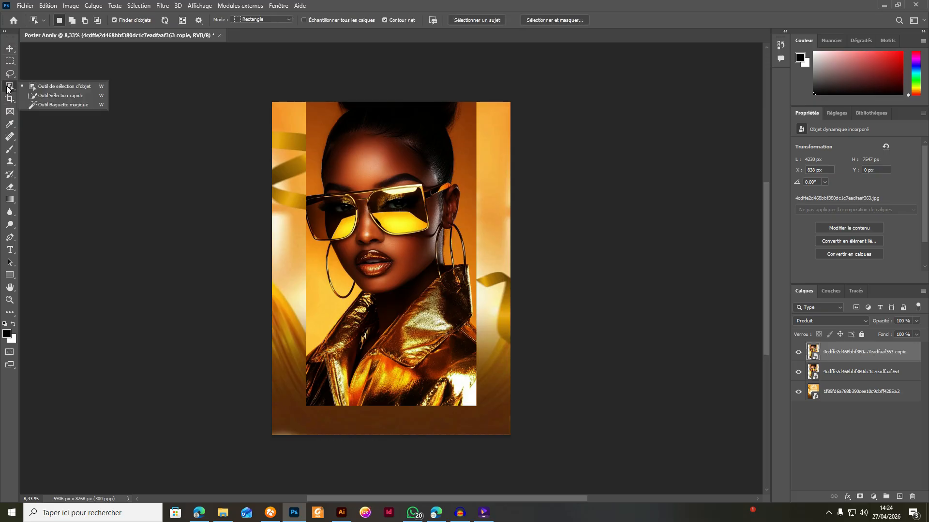
left_click(60, 89)
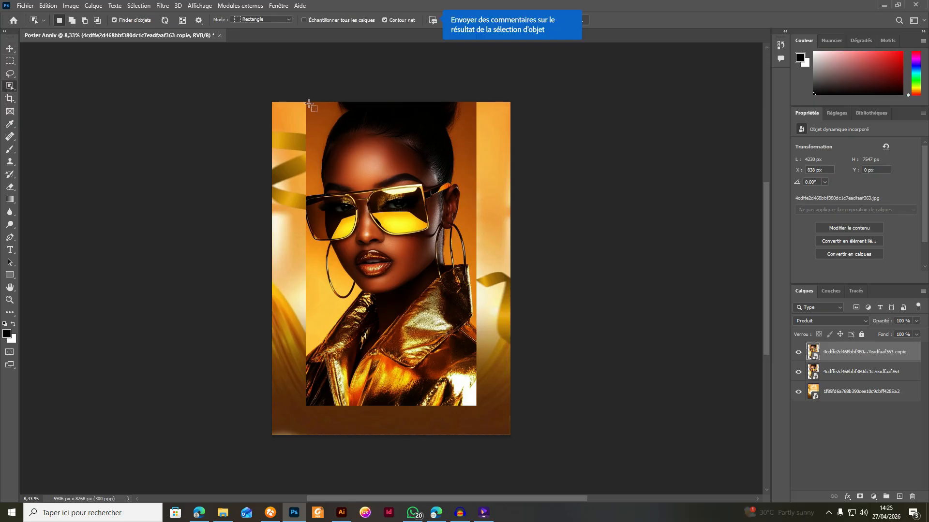
left_click_drag(308, 104, 476, 407)
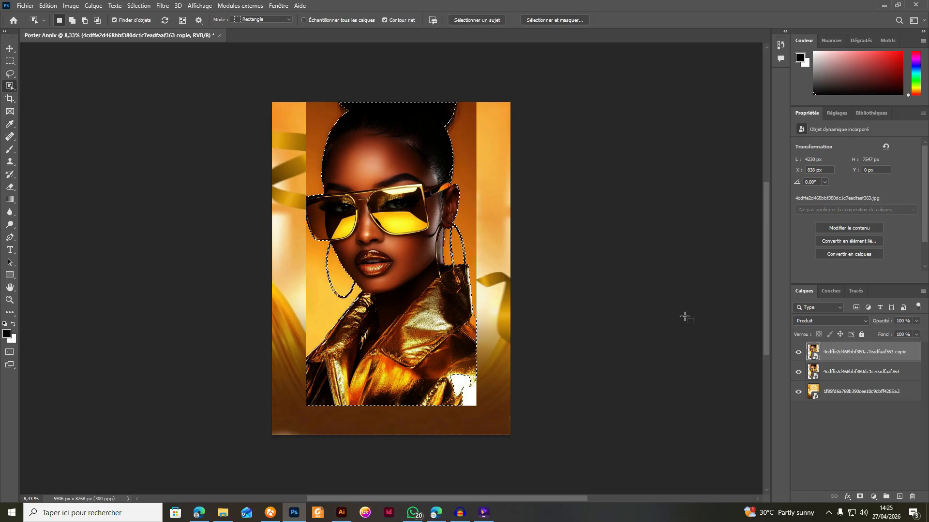
Hide the portrait copy and copy the selected figure from the original portrait layer onto a new layer
left_click(799, 353)
left_click(851, 371)
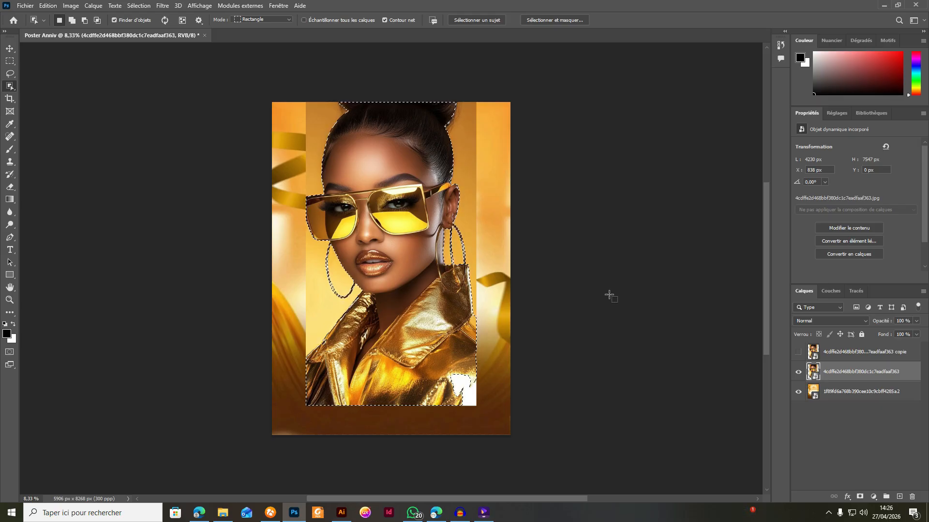
key("ctrl+j")
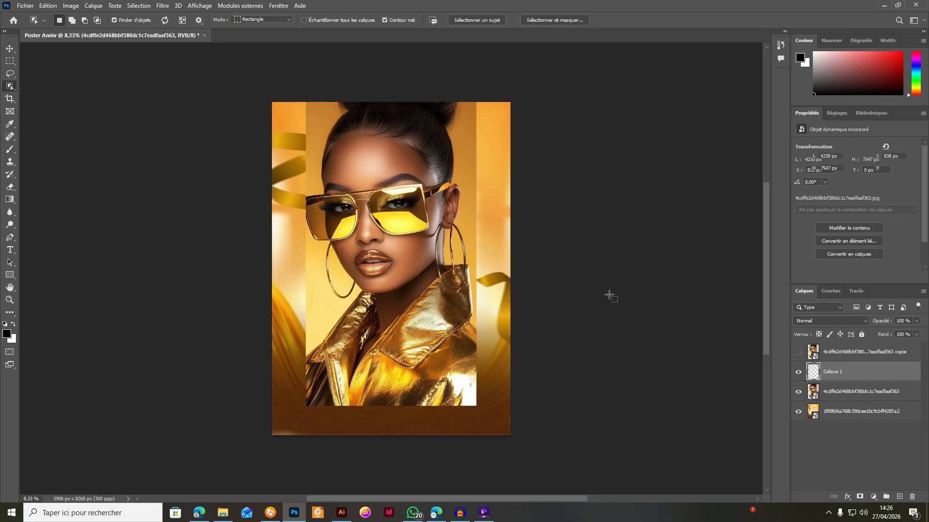
Delete the hidden portrait copy and the original portrait layer, keeping only the cut-out above the background
left_click(840, 354)
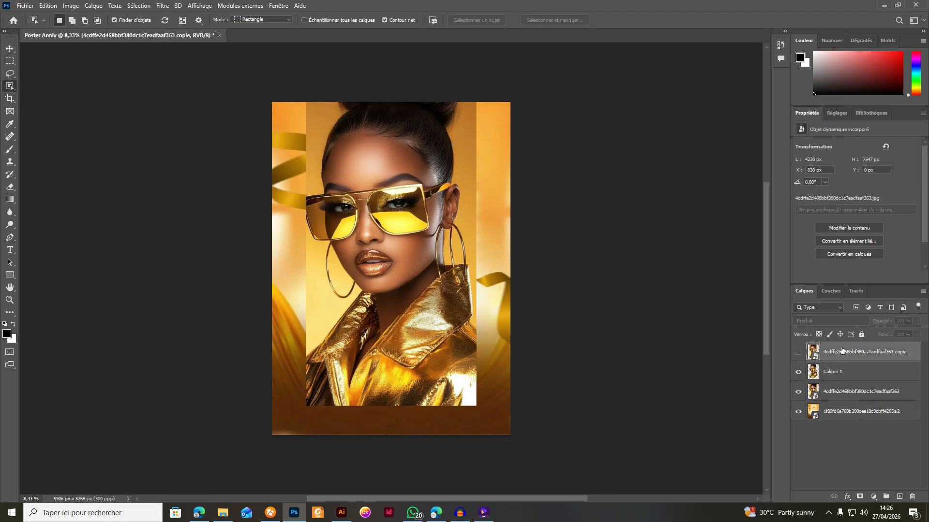
key("Delete")
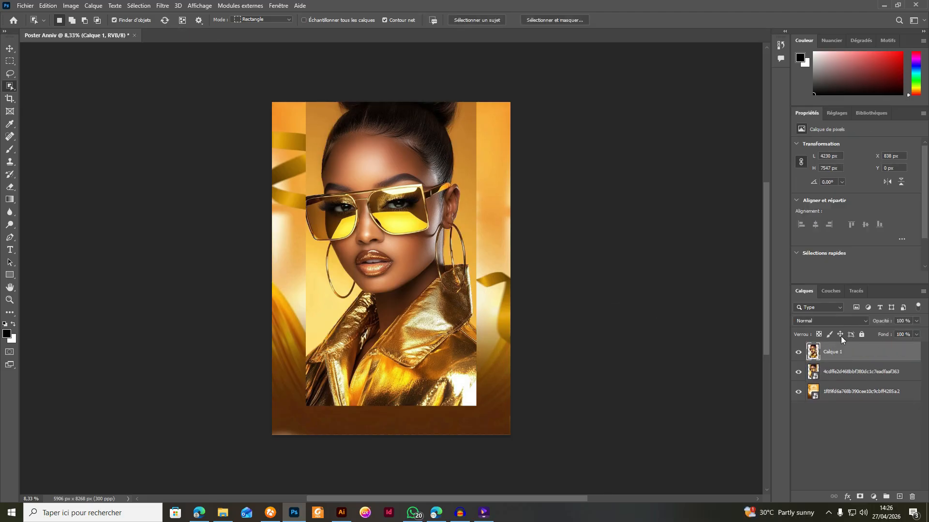
left_click(853, 376)
key("Delete")
key("v")
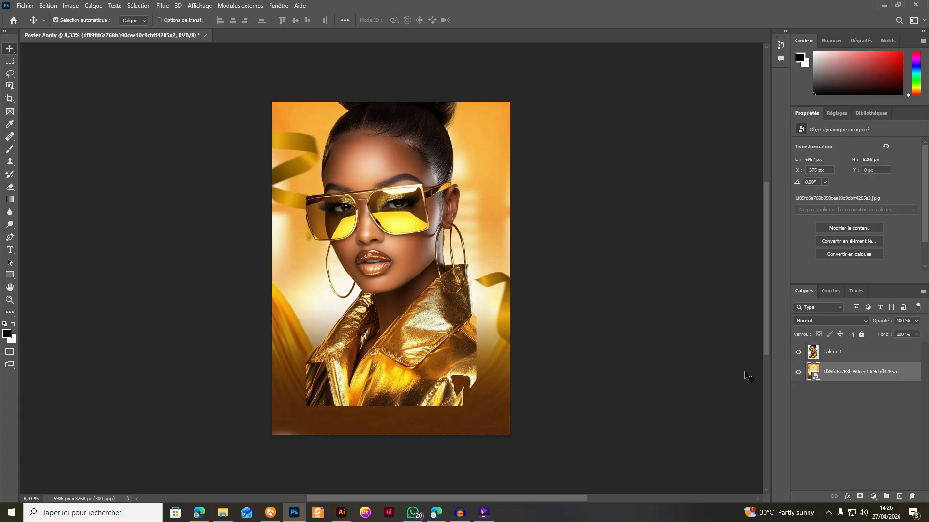
Open the woman's cut-out in the Camera Raw filter and set temperature +16, exposure +0.20 and contrast +54
left_click(832, 358)
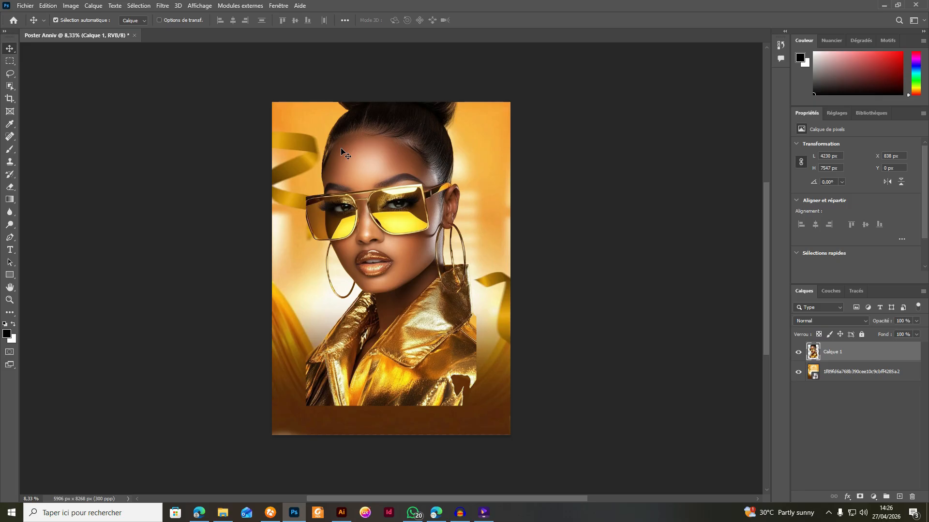
left_click(162, 6)
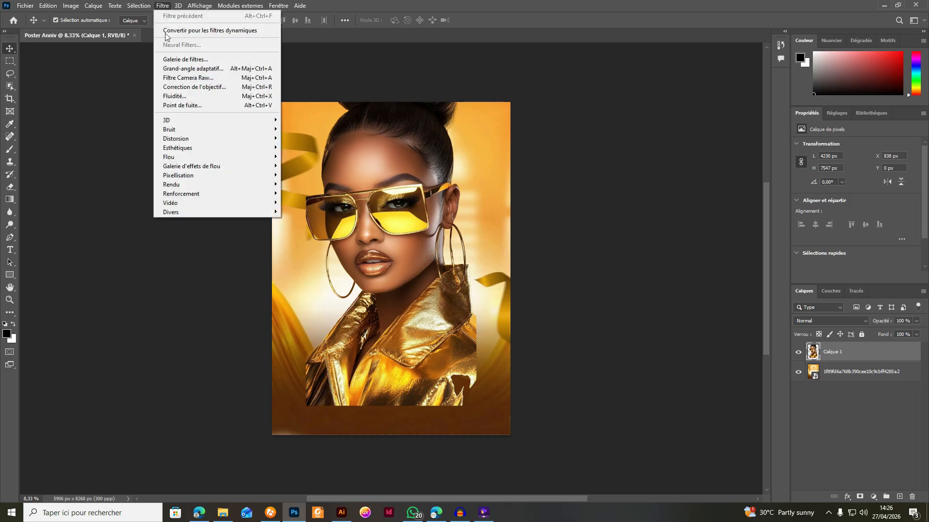
left_click(195, 77)
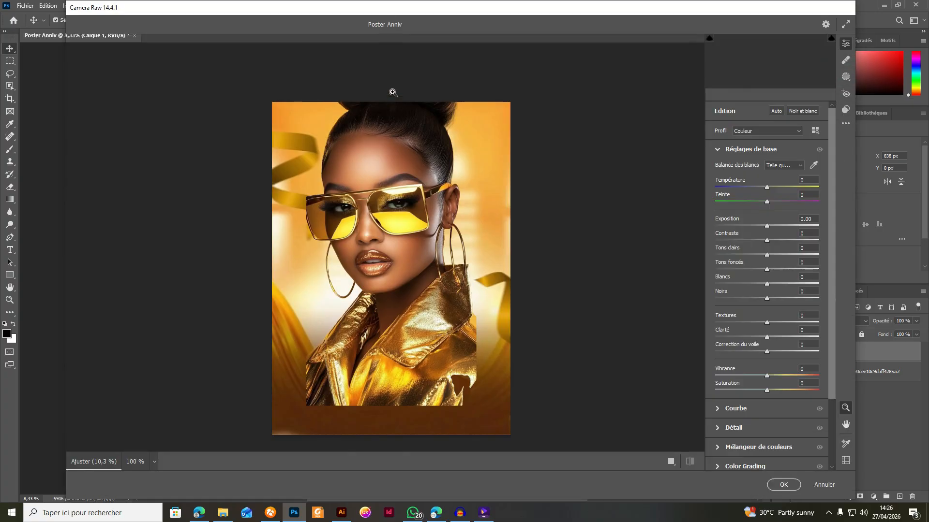
left_click_drag(377, 15, 379, 21)
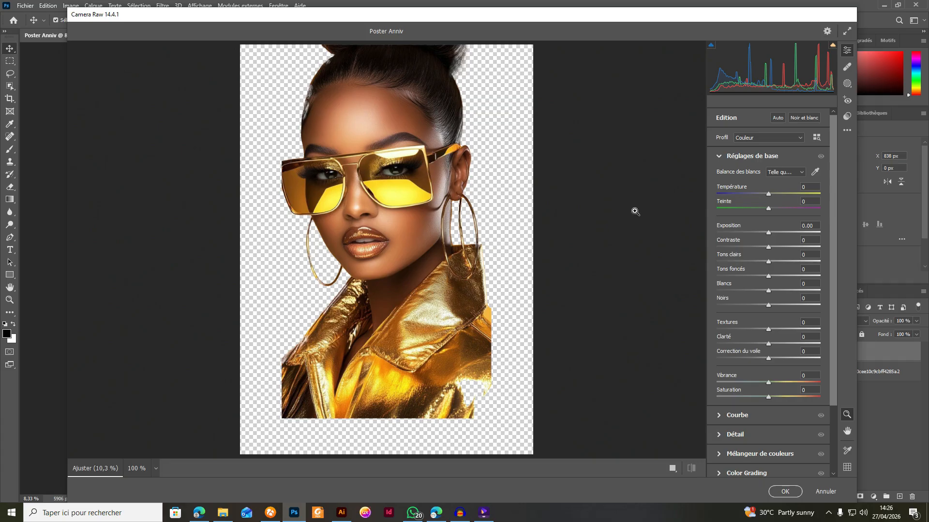
left_click_drag(769, 195, 777, 194)
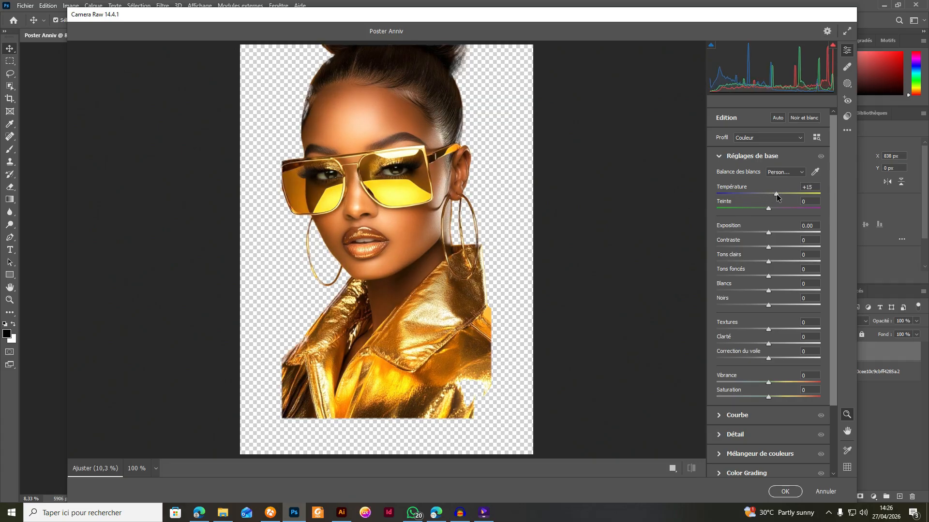
left_click_drag(769, 232, 776, 248)
left_click_drag(802, 244, 797, 248)
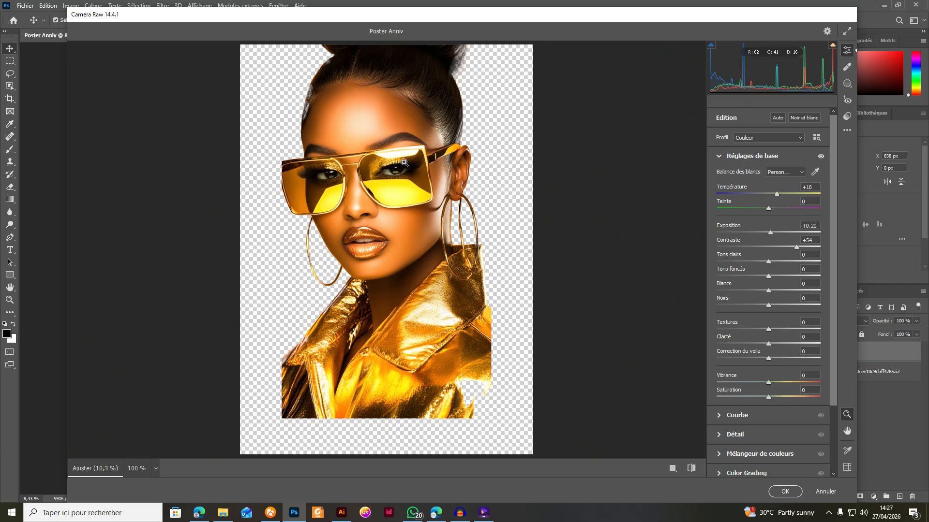
Set highlights to +55, shadows to -13 and whites to +57, raise the vibrance slightly, and apply the filter
left_click_drag(768, 264, 797, 292)
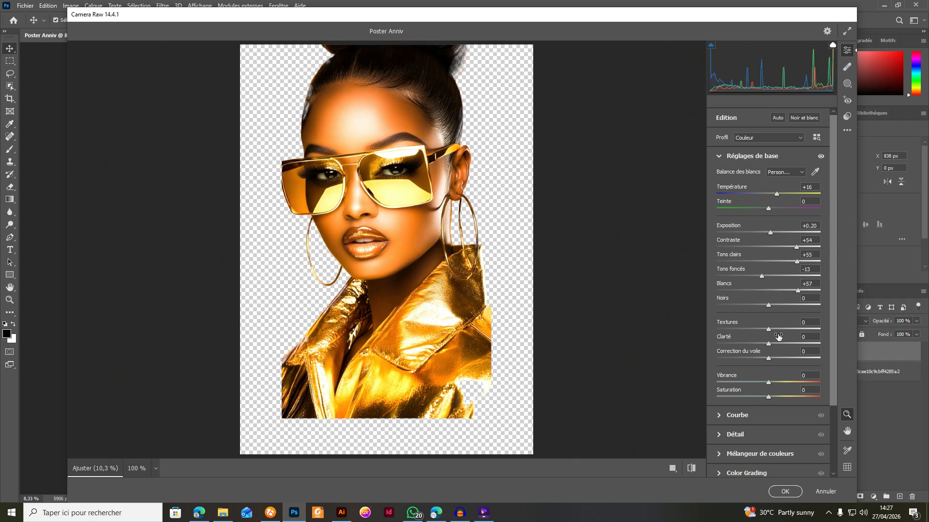
left_click_drag(769, 383, 785, 382)
left_click(785, 491)
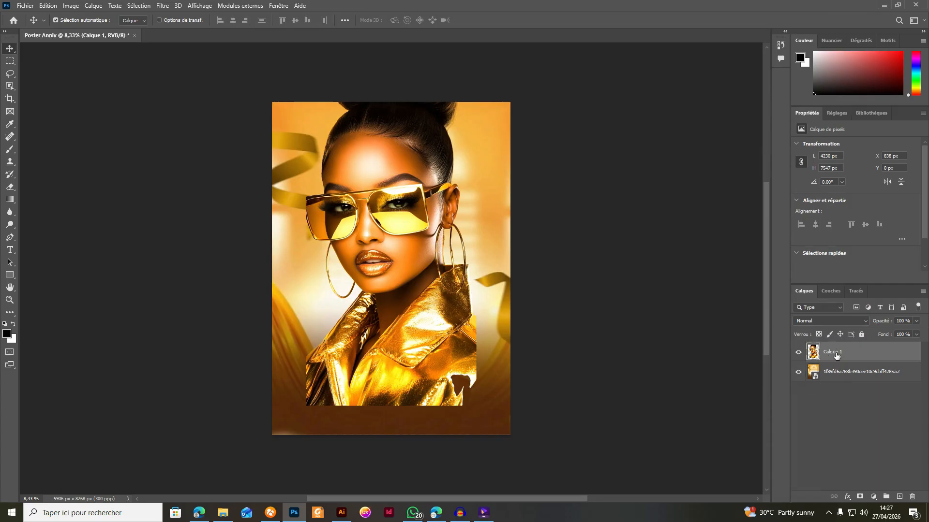
Add a layer mask to the cut-out and set the Brush tool to a soft tip of 2717 px
left_click(859, 497)
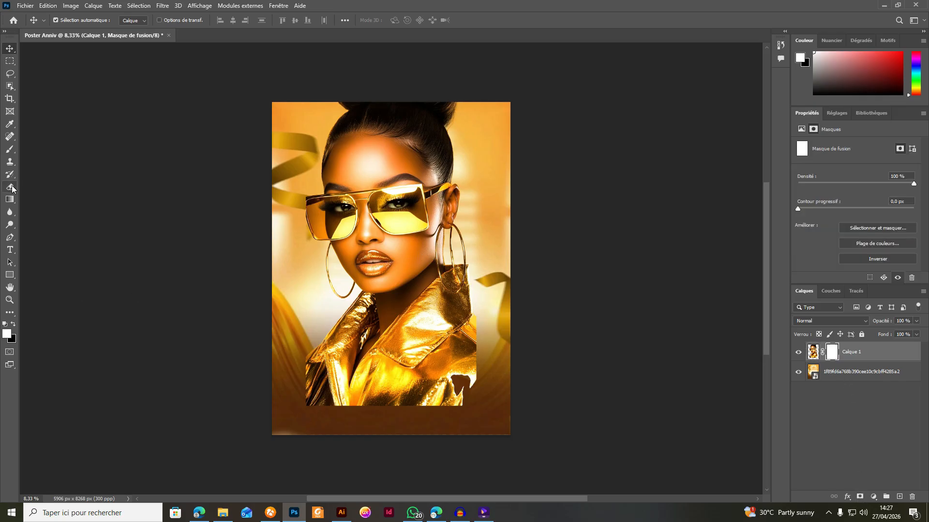
left_click(10, 153)
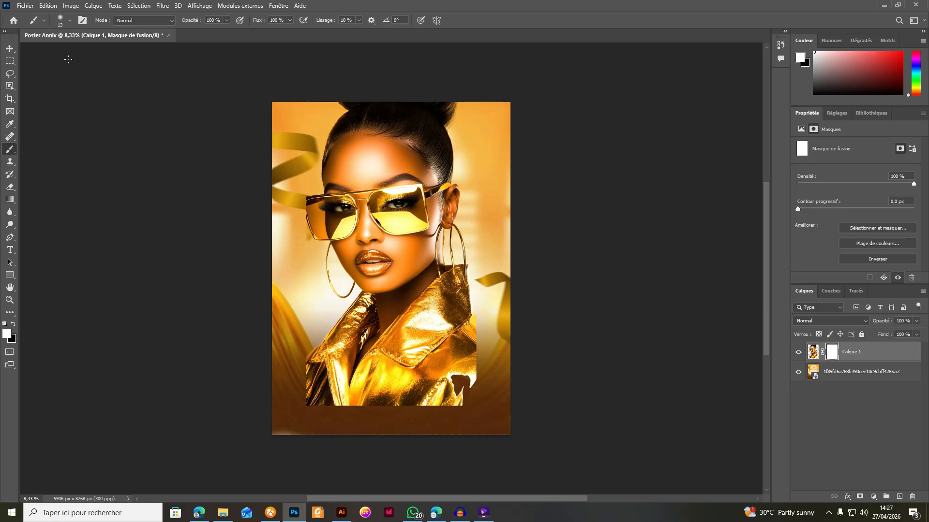
left_click(71, 21)
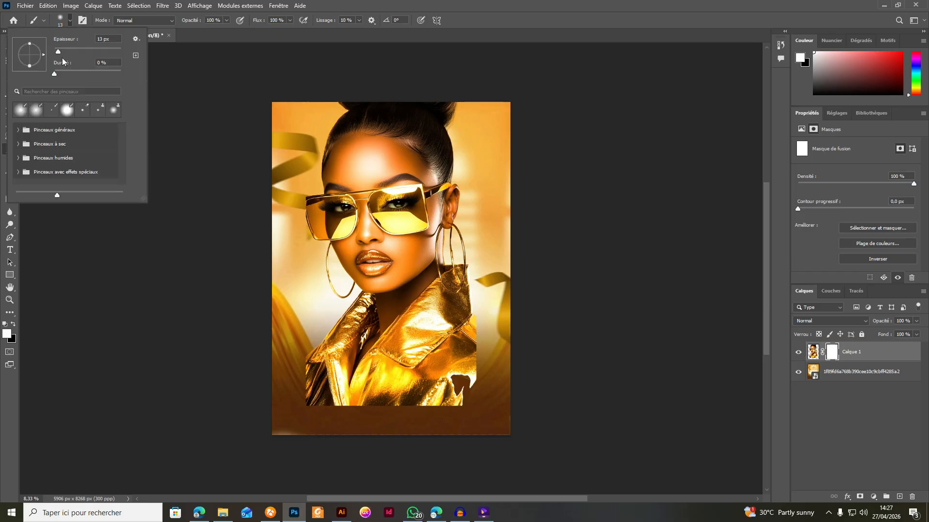
left_click_drag(59, 51, 65, 50)
left_click_drag(86, 52, 87, 51)
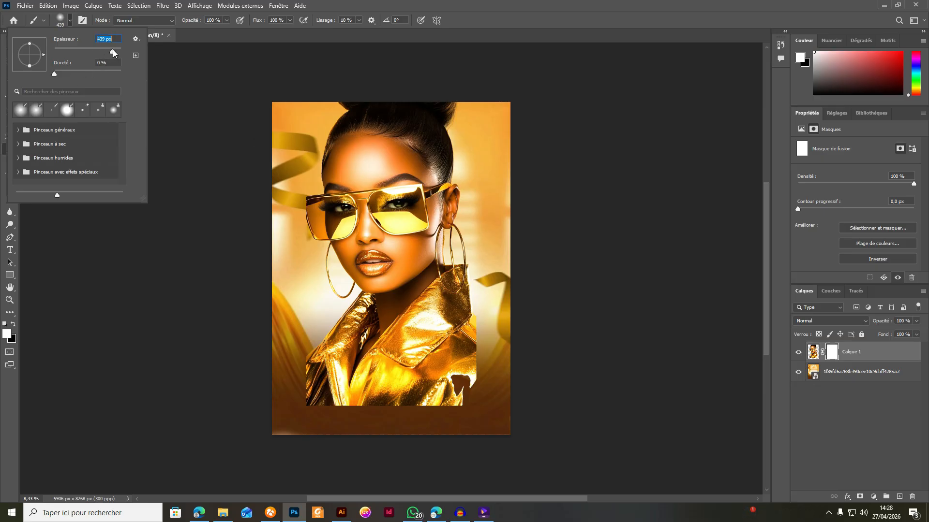
left_click_drag(115, 48, 122, 49)
left_click(536, 2)
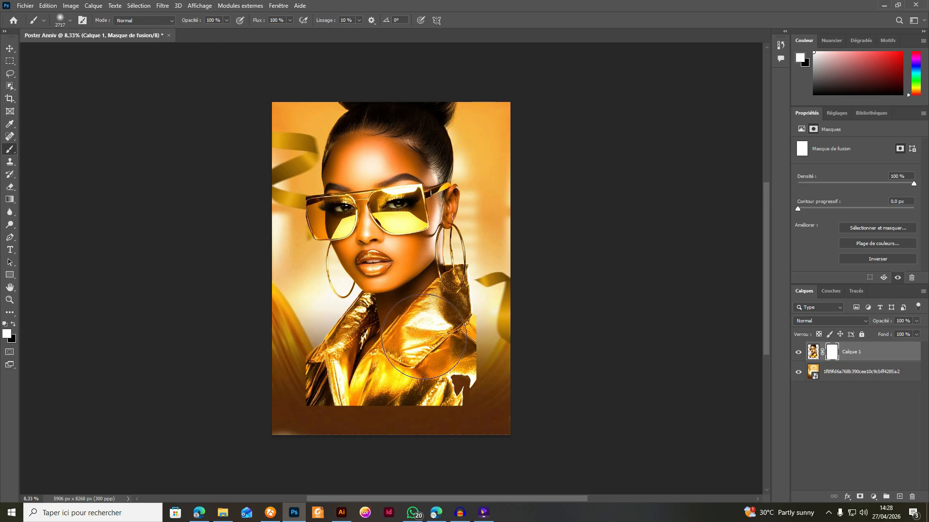
Try larger and smaller brush diameters directly on the canvas and settle on a somewhat smaller soft brush
right_click(384, 338, "alt")
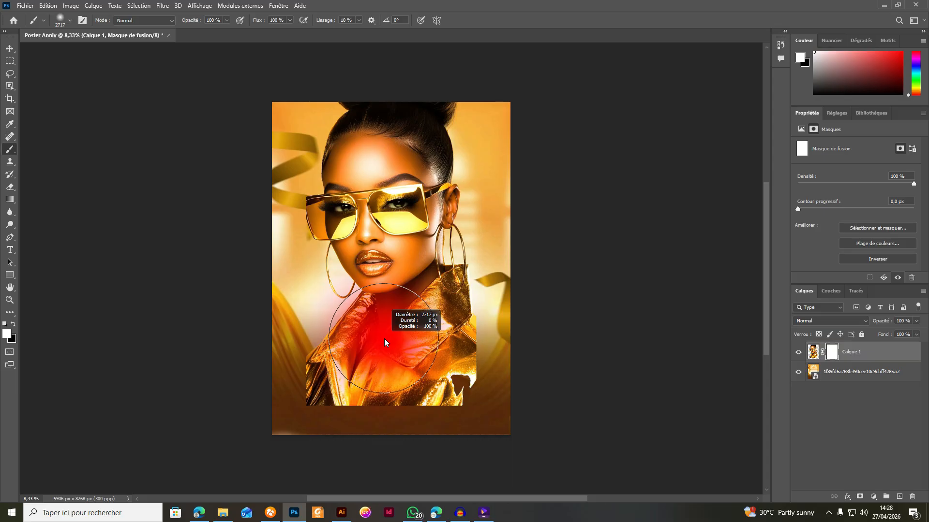
left_click_drag(384, 339, 433, 333)
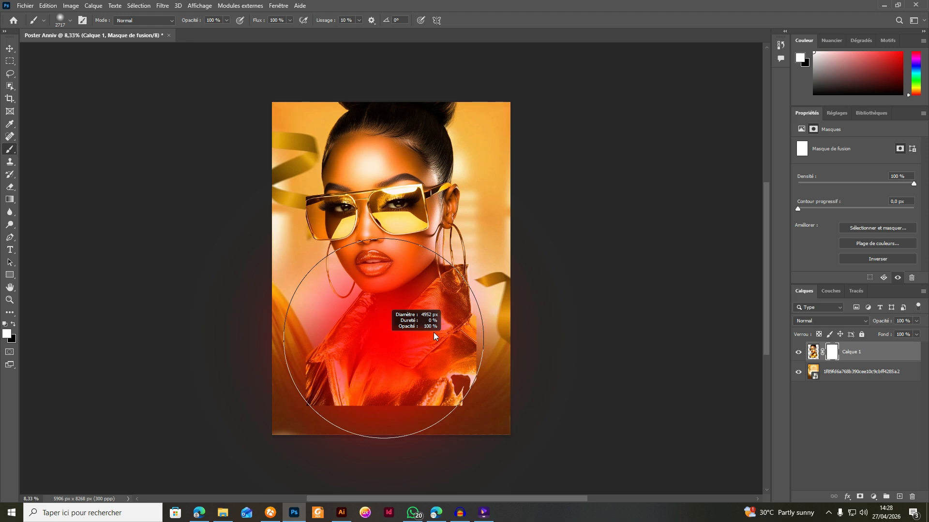
left_click_drag(433, 332, 376, 333)
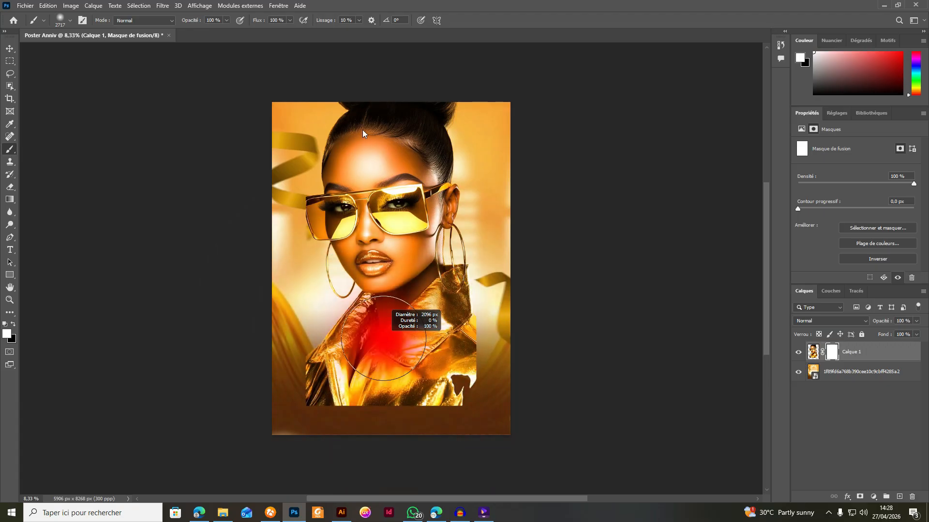
mouse_move(362, 153)
left_mouse_down()
mouse_move(370, 393)
mouse_move(367, 170)
mouse_move(367, 329)
mouse_move(376, 184)
left_mouse_up()
mouse_move(380, 338)
left_mouse_down()
mouse_move(429, 355)
mouse_move(395, 349)
left_mouse_up()
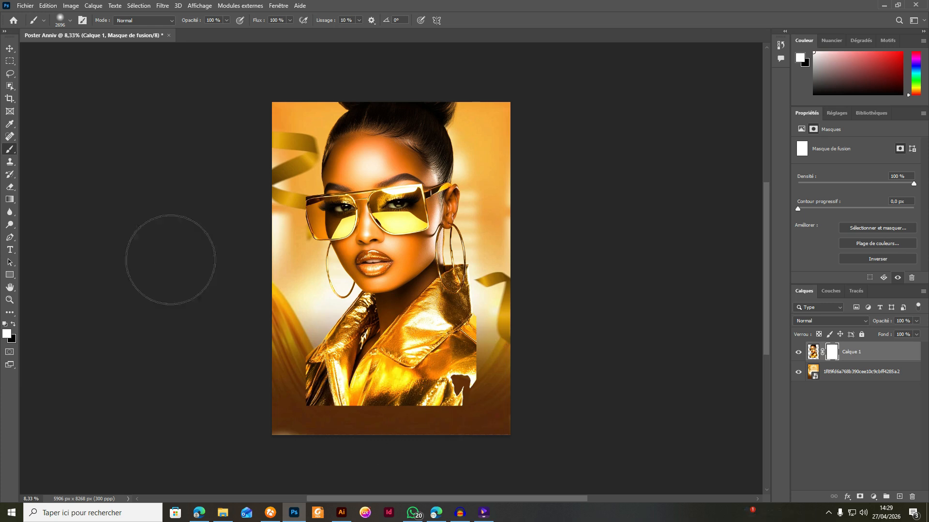
Paint black on the mask along the jacket's lower edge to fade it into the background, then reselect the layer's image
key("x")
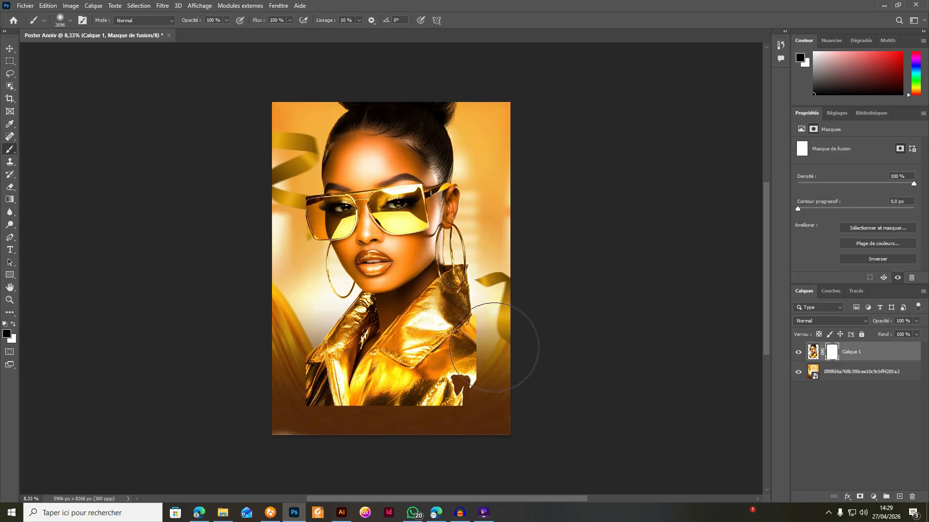
mouse_move(489, 413)
left_mouse_down()
mouse_move(502, 394)
mouse_move(458, 427)
mouse_move(269, 442)
mouse_move(286, 452)
mouse_move(265, 414)
mouse_move(358, 442)
left_mouse_up()
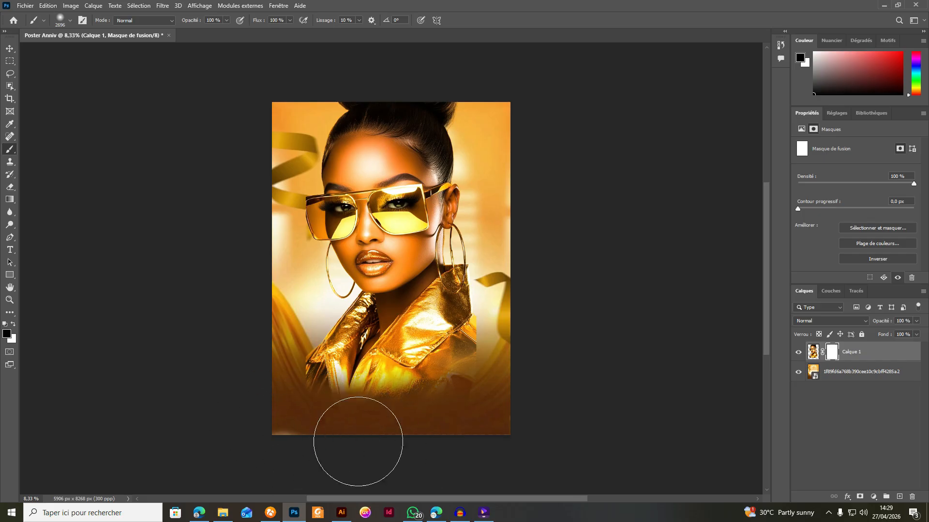
mouse_move(524, 335)
left_mouse_down()
mouse_move(453, 418)
mouse_move(443, 444)
mouse_move(257, 427)
left_mouse_up()
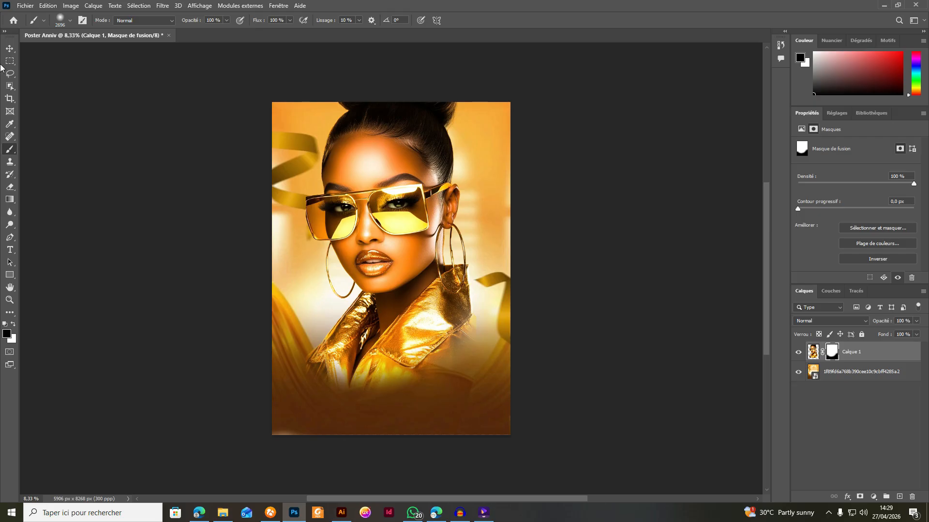
left_click(9, 49)
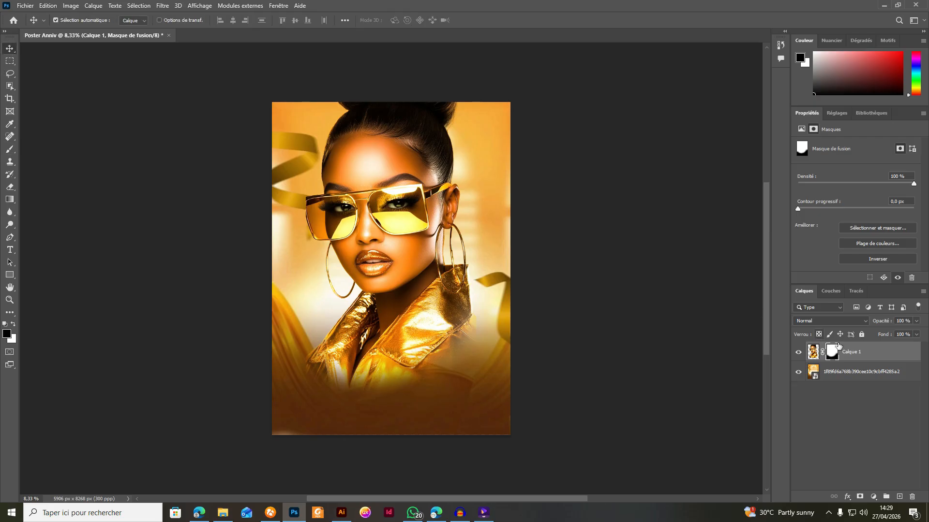
left_click(813, 352)
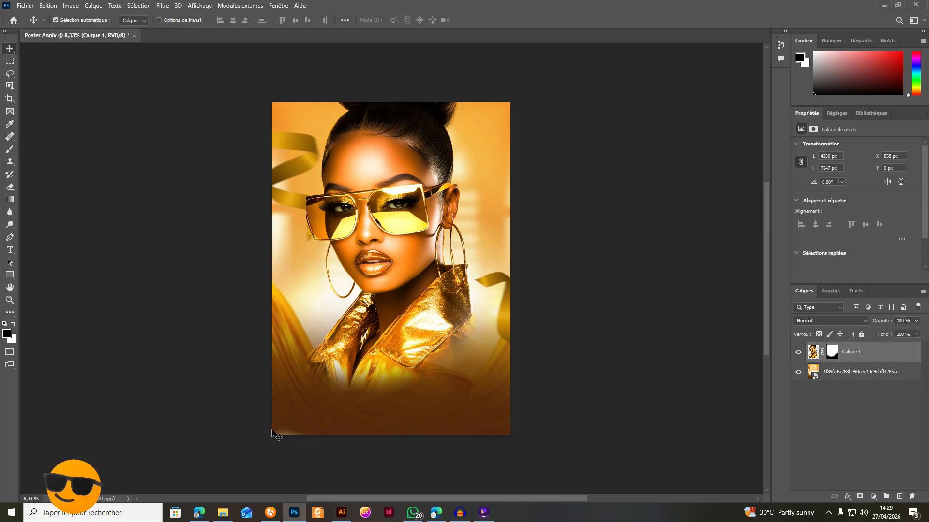
Place the golden light-burst image from the file explorer, enlarge it to about 200 %, and centre it horizontally over the portrait
left_click(223, 512)
left_click_drag(267, 115, 393, 239)
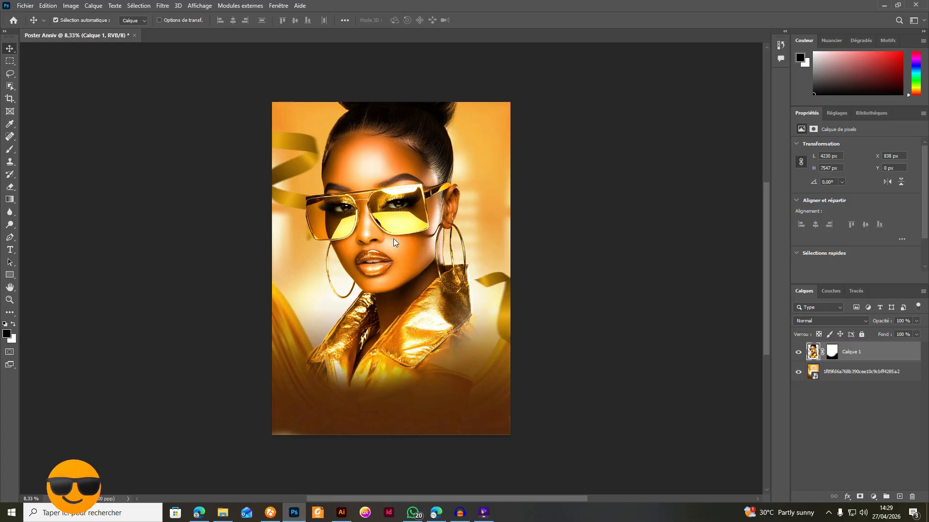
left_click_drag(391, 189, 385, 94)
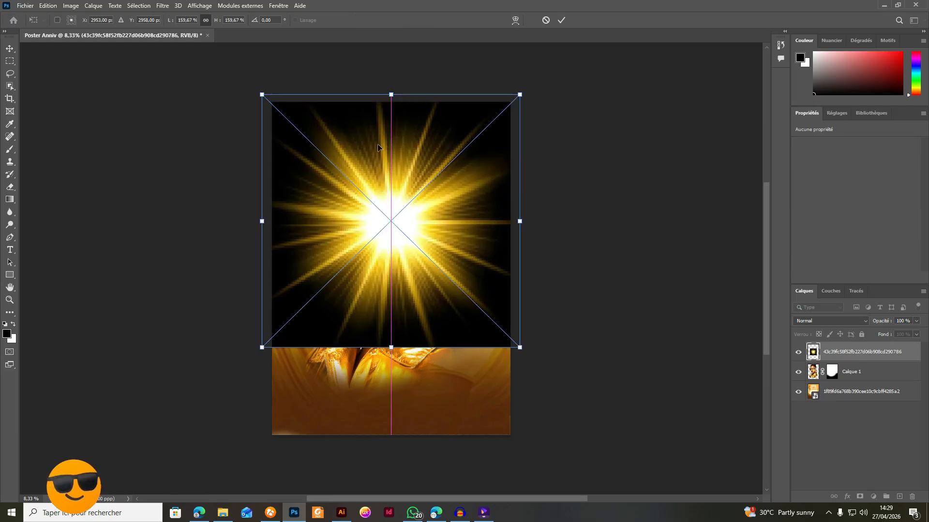
left_click_drag(390, 349, 392, 412)
mouse_move(391, 312)
left_mouse_down()
mouse_move(390, 284)
mouse_move(390, 300)
left_mouse_up()
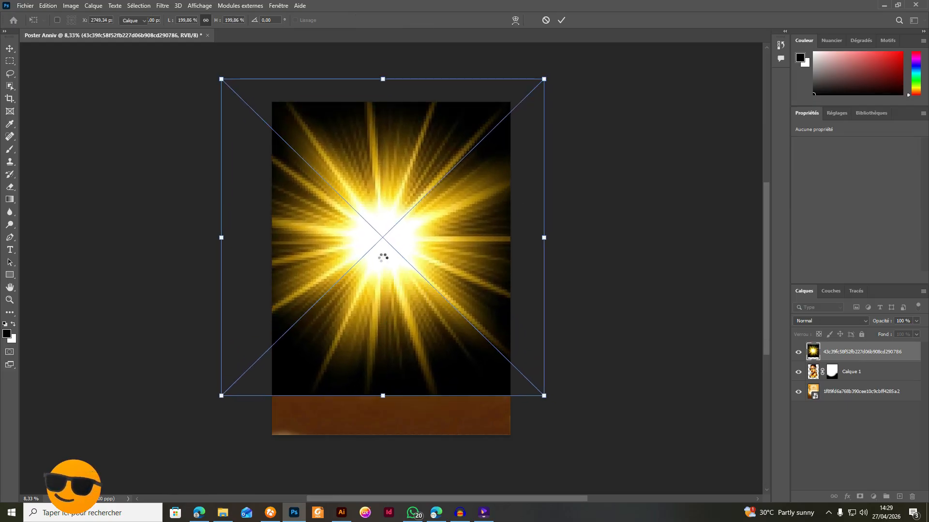
key("Return")
left_click_drag(385, 261, 390, 257)
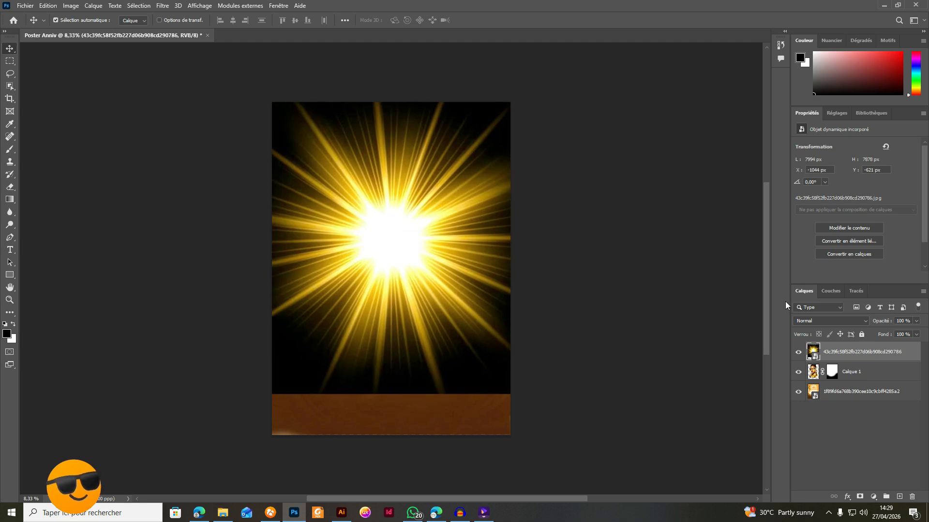
Set the light burst's blend mode to Superposition and move its layer below the woman's cut-out
left_click(834, 324)
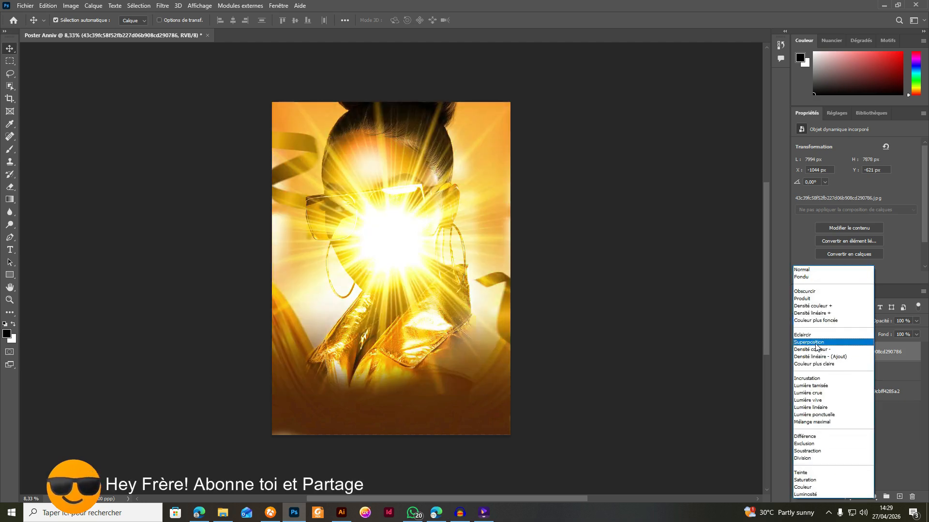
left_click(822, 351)
left_click_drag(873, 353, 871, 381)
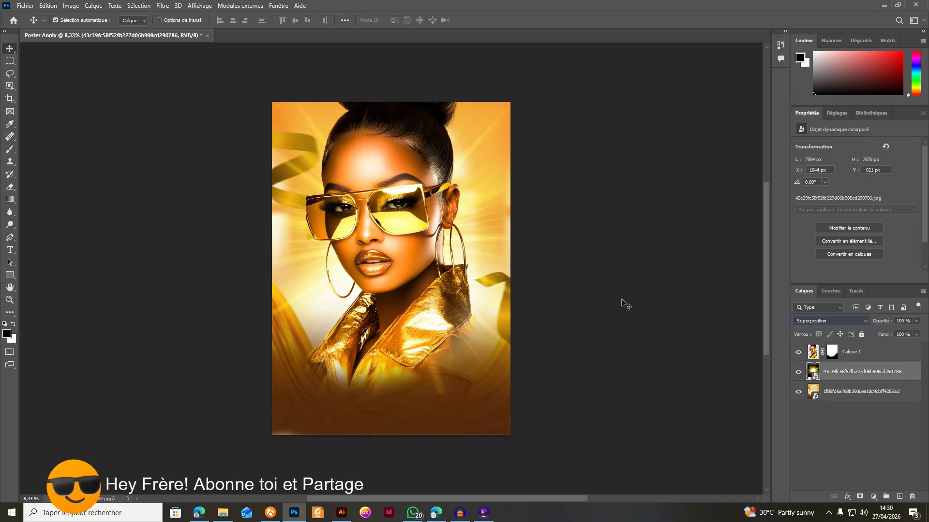
left_click(637, 267)
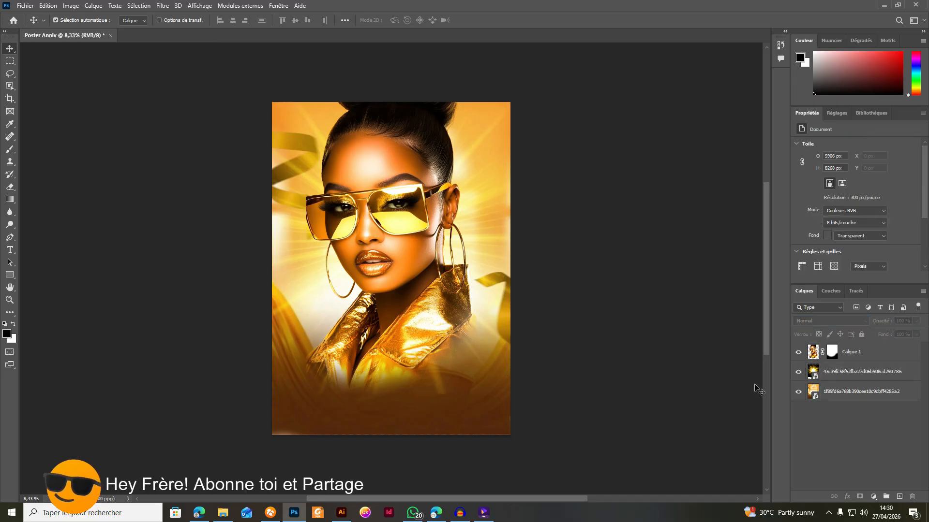
Add a linear black-to-transparent gradient fill layer at 90° with 90 % scale and move it below the woman's cut-out
left_click(859, 358)
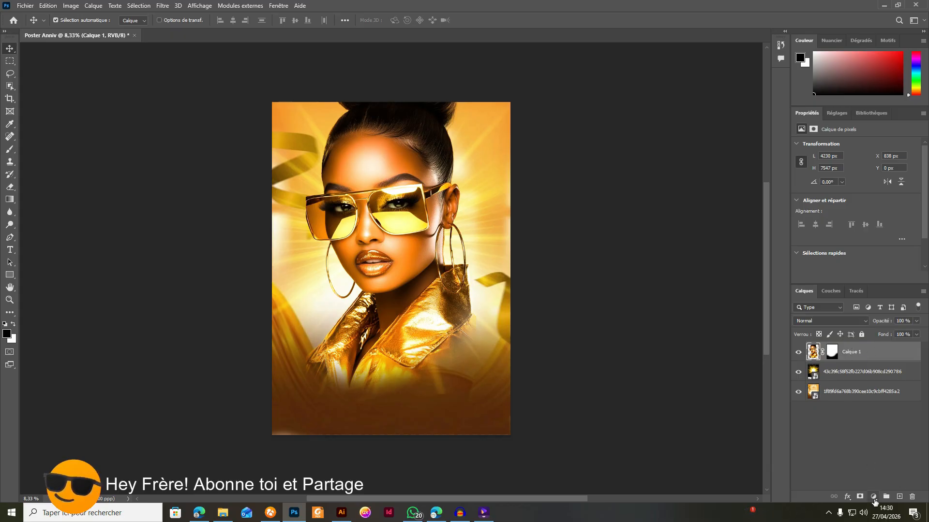
left_click(874, 498)
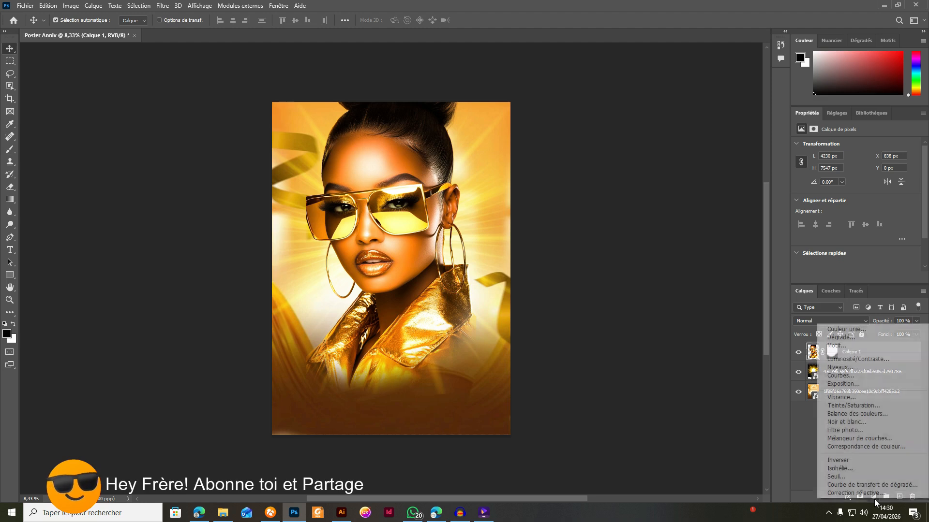
left_click(847, 340)
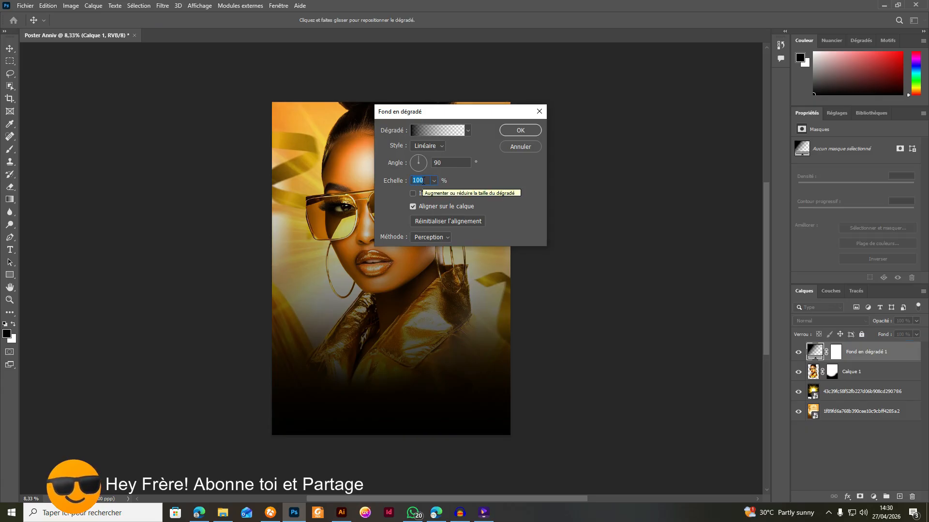
type("90")
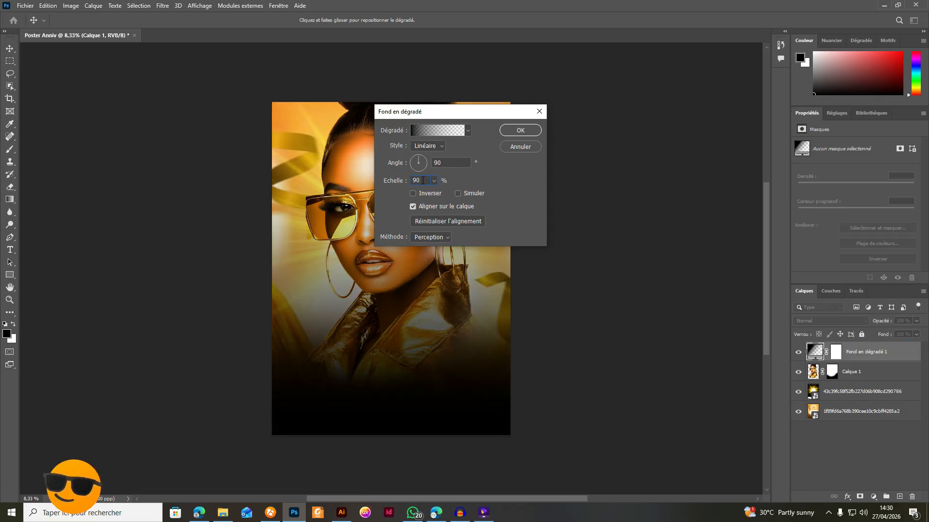
left_click(520, 131)
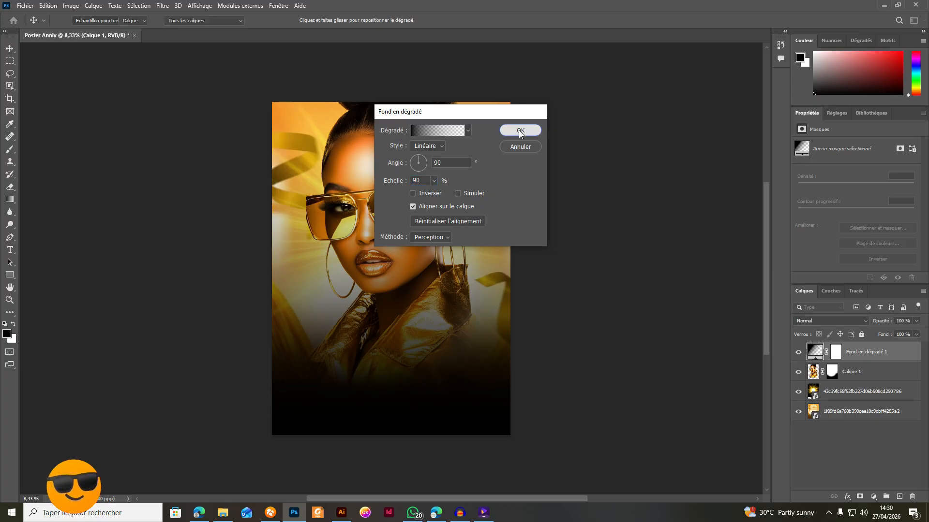
left_click_drag(869, 356, 869, 383)
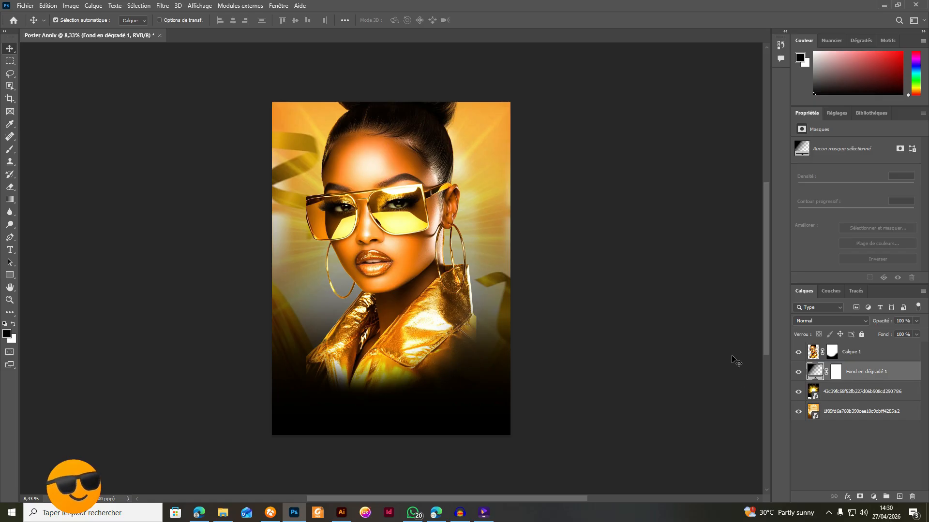
Set the gradient fill layer's blend mode to Lumière tamisée and duplicate the layer to strengthen the darkening
left_click(836, 322)
left_click(823, 386)
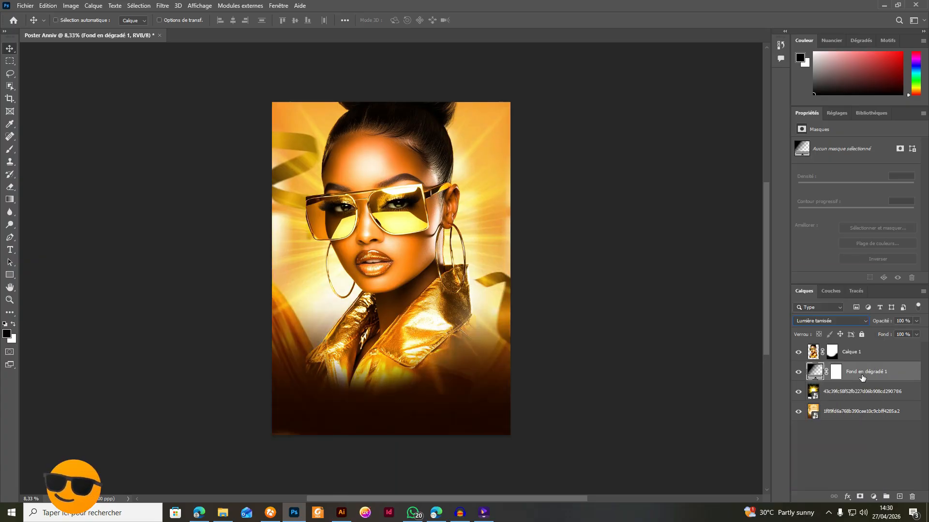
key("ctrl+j")
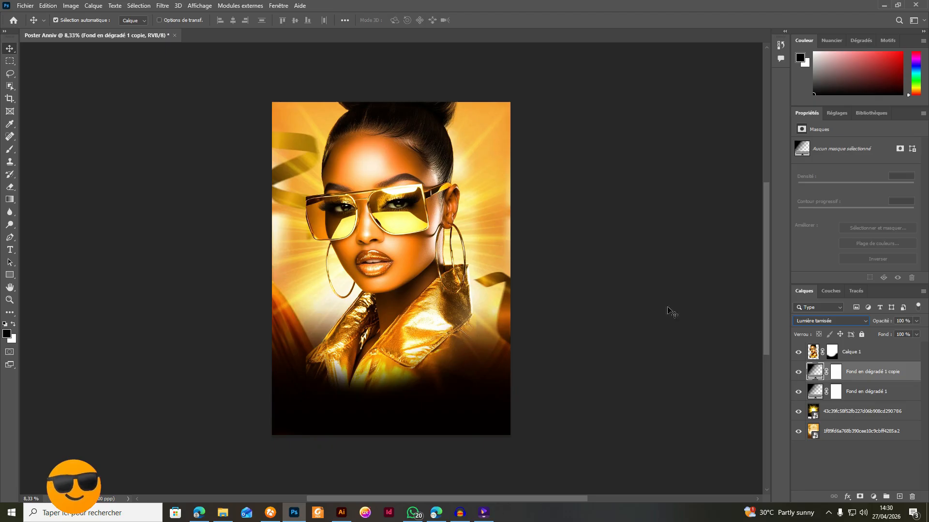
left_click(704, 391)
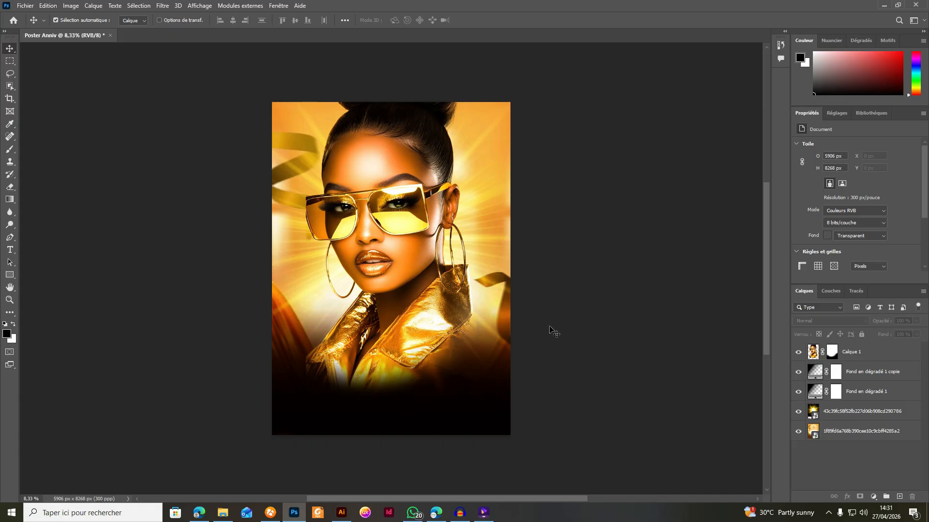
Compare the two gradient fill layers and lower the duplicate's opacity to 83 %
left_click(869, 380)
left_click(864, 389)
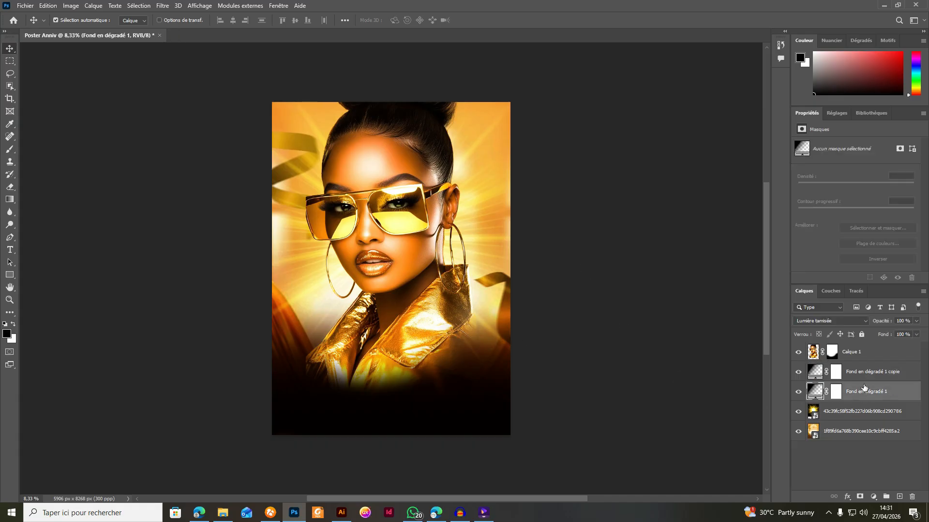
left_click(868, 372)
left_click(867, 394)
left_click_drag(879, 324, 876, 326)
left_click(871, 378)
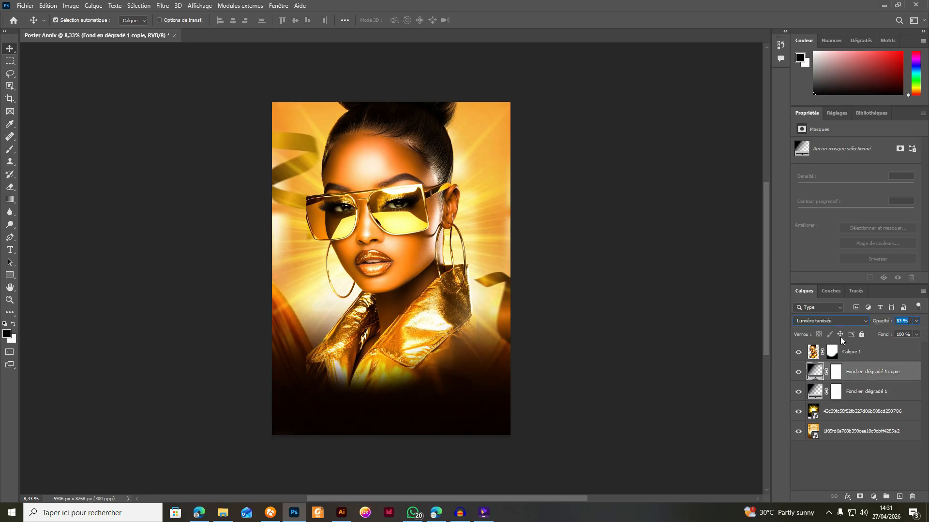
left_click(639, 365)
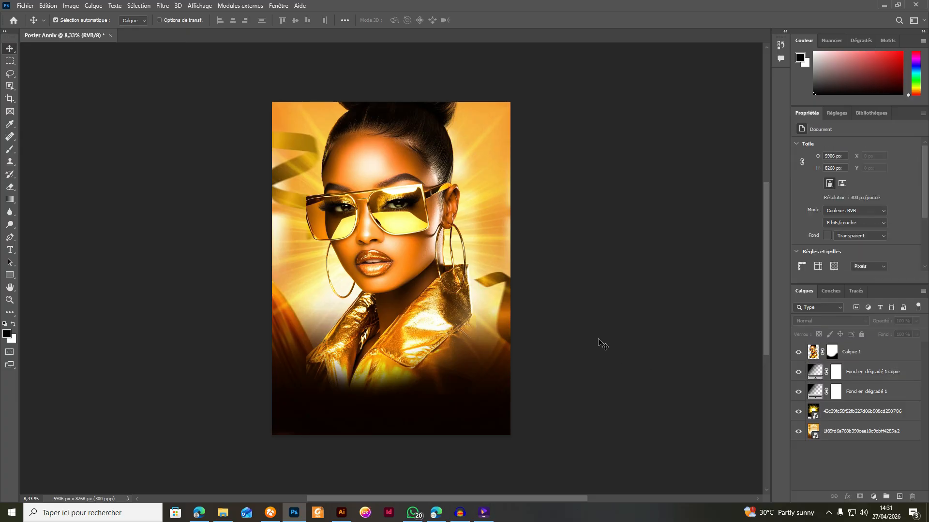
Place the golden Happy Birthday tag from the file explorer above the portrait, scaled to 65.67 %, in the poster's lower-right area
left_click(860, 353)
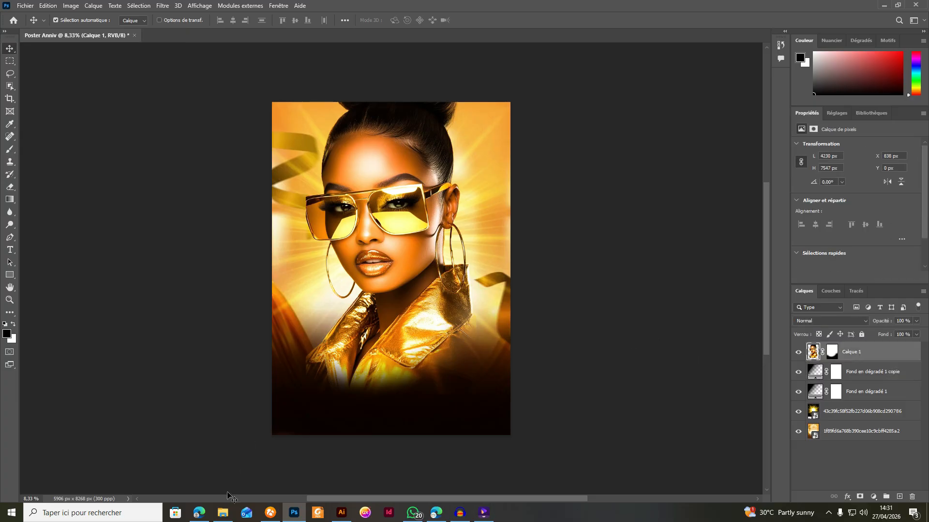
left_click(224, 513)
left_click_drag(361, 117, 432, 374)
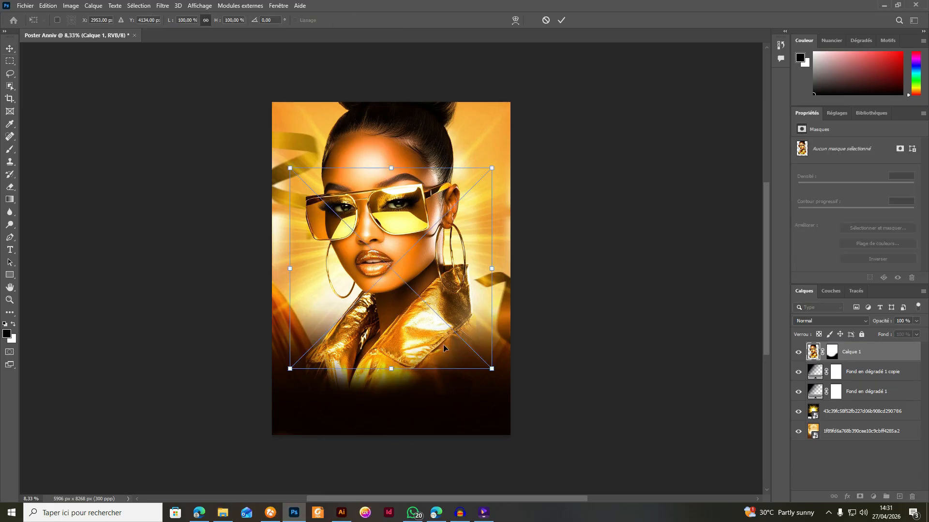
left_click_drag(365, 228, 382, 304)
left_click_drag(417, 250, 417, 337)
left_click_drag(418, 415, 453, 396)
left_click_drag(386, 375, 370, 374)
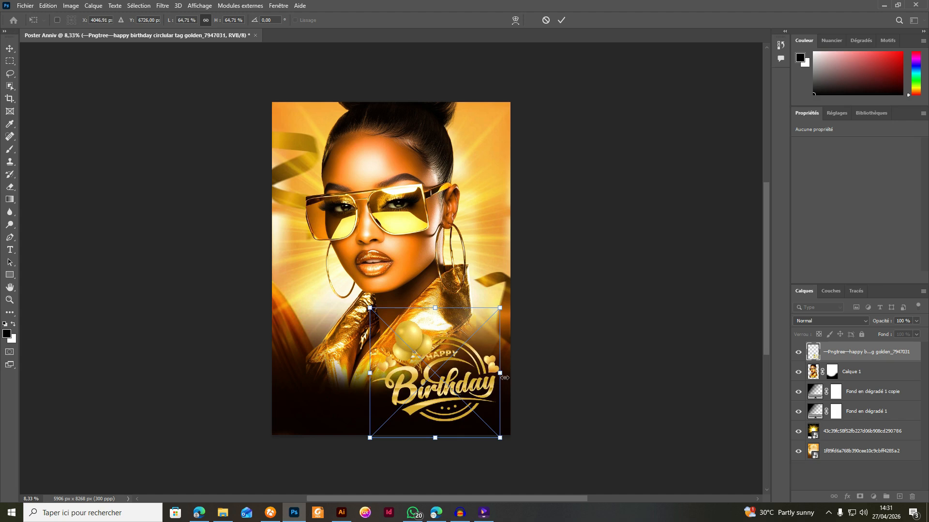
left_click_drag(504, 376, 506, 375)
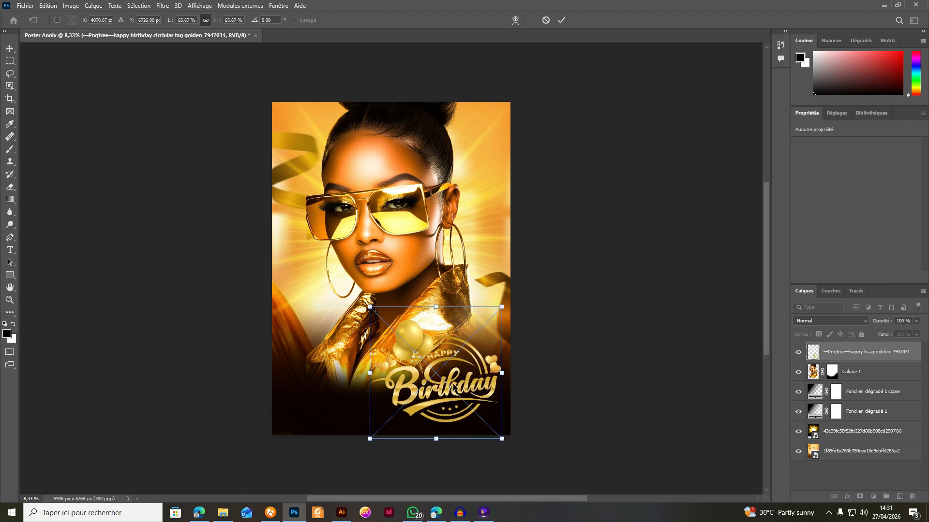
key("Return")
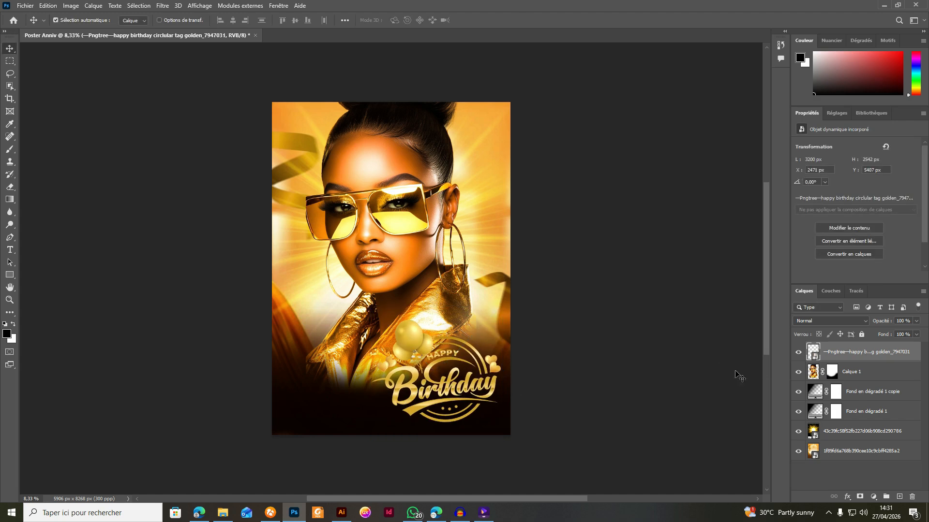
Set the duplicate gradient's opacity to 100 %, and shift the portrait slightly right and the birthday tag slightly lower
left_click(863, 392)
left_click_drag(881, 324, 926, 318)
left_click(857, 411)
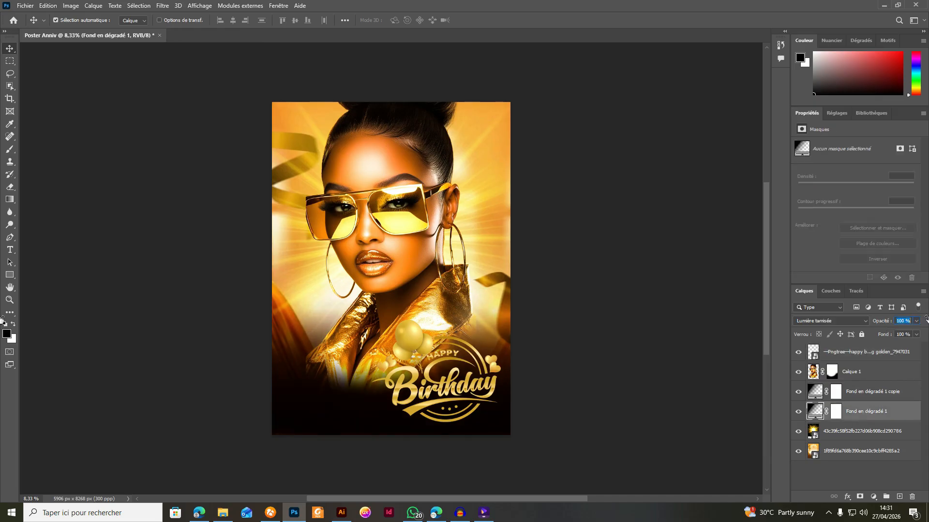
left_click_drag(436, 371, 450, 393)
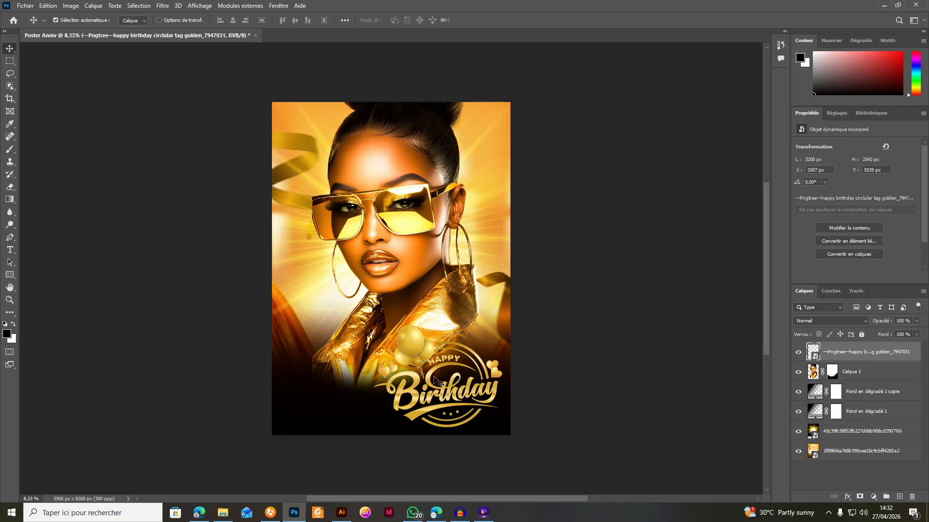
Apply a white (ffffff) Incrustation couleur effect at 100 % opacity to the Happy Birthday tag layer
right_click(869, 354)
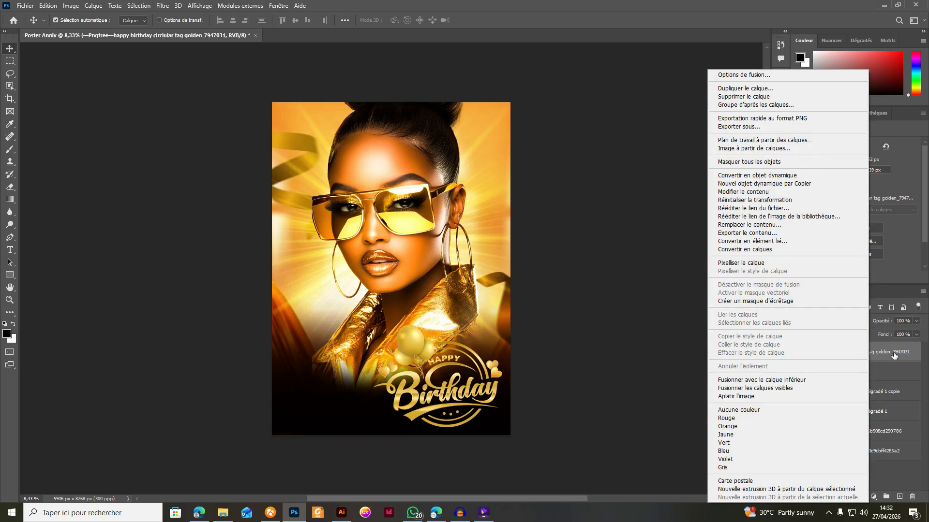
left_click(893, 355)
right_click(875, 353)
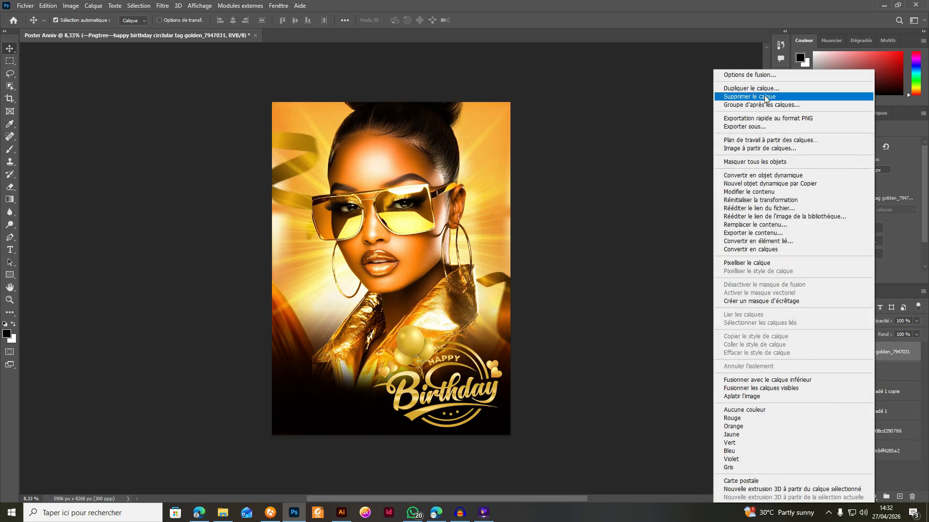
left_click(753, 75)
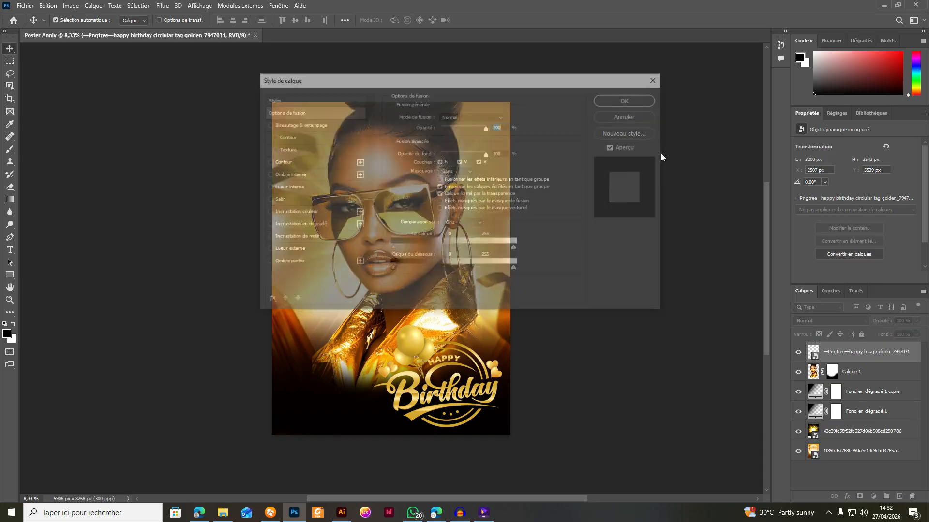
left_click_drag(414, 83, 341, 74)
left_click(223, 205)
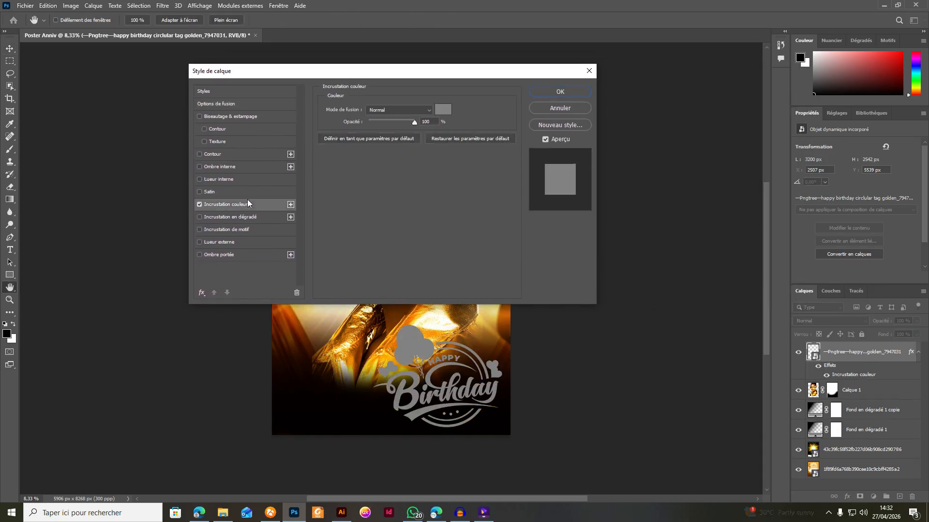
left_click(443, 110)
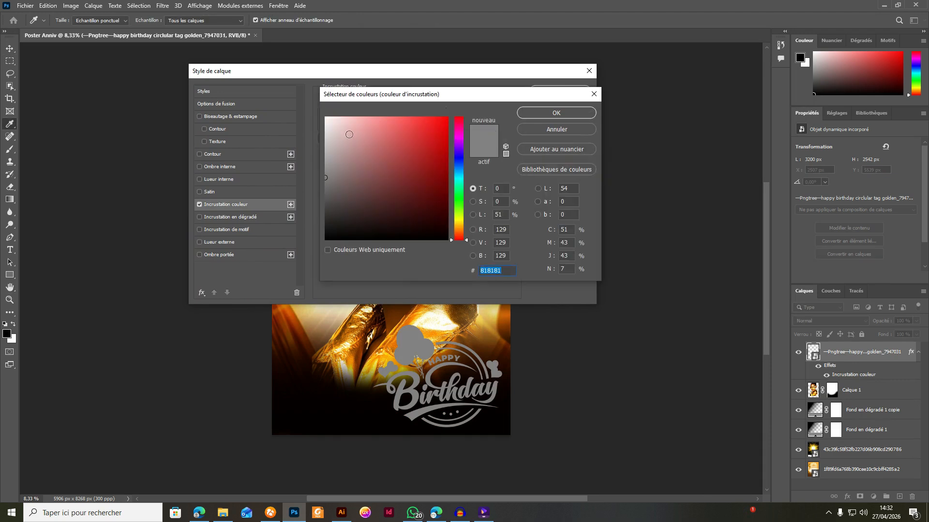
left_click_drag(349, 134, 324, 116)
left_click(547, 113)
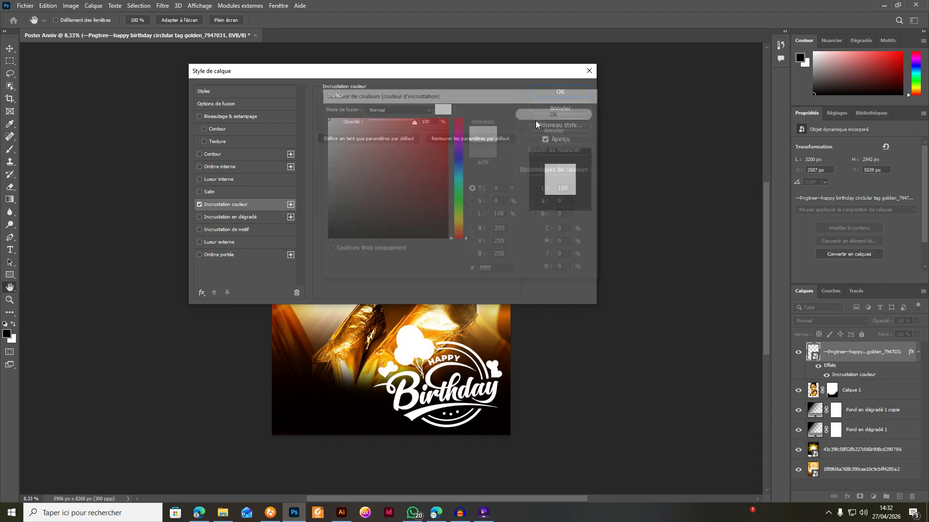
left_click(557, 94)
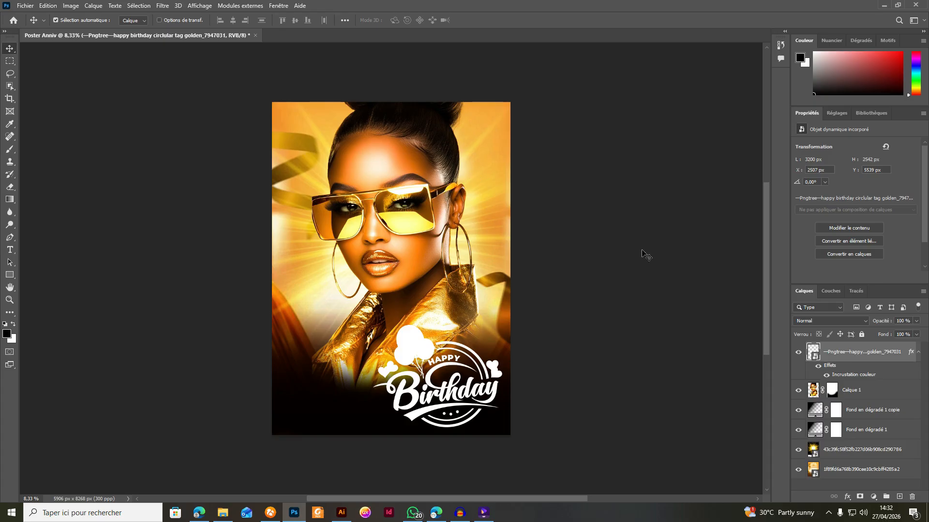
Add an Ombre portée to the birthday tag with 77 % opacity, 6 px distance, 16 % spread and 29 px size
right_click(858, 355)
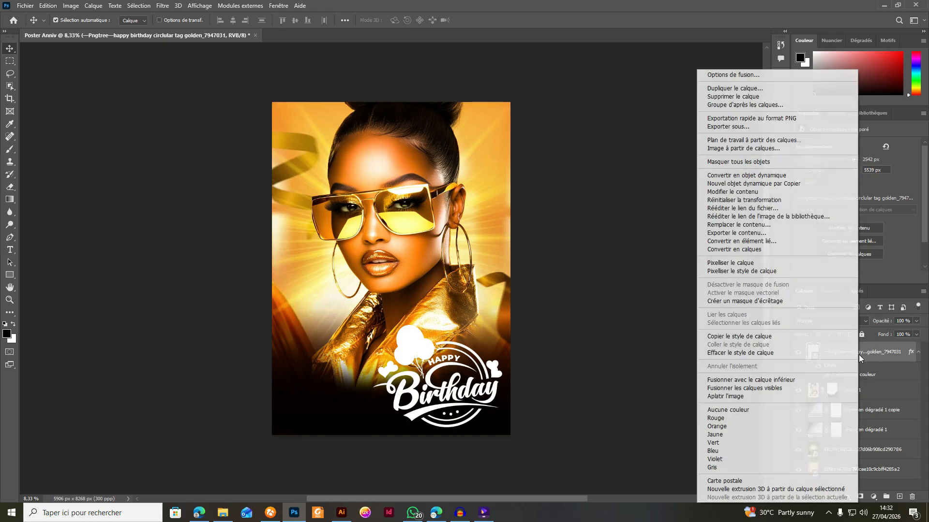
left_click(730, 76)
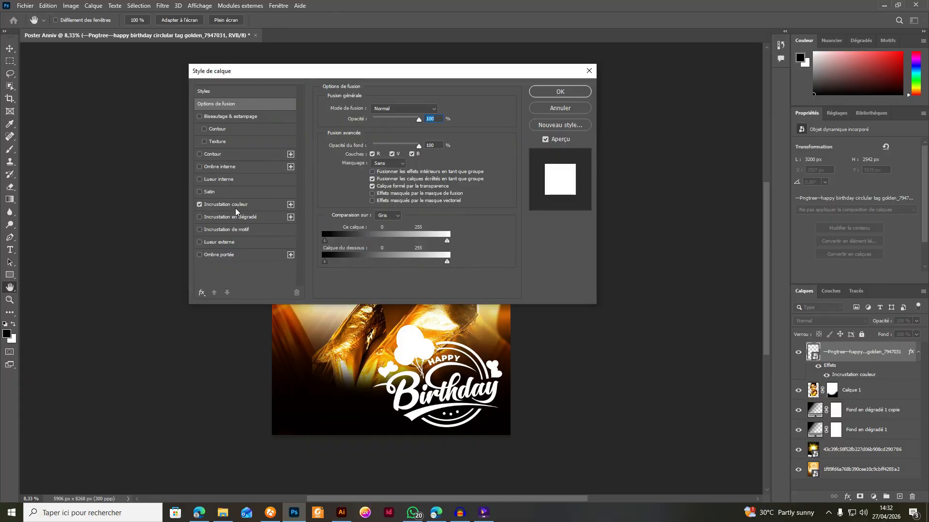
left_click(217, 255)
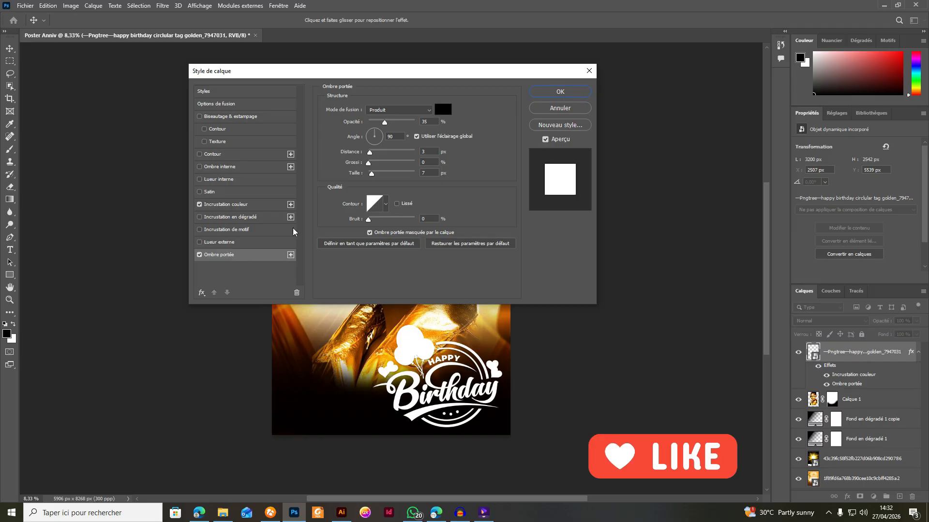
left_click_drag(385, 123, 404, 123)
left_click_drag(370, 152, 372, 154)
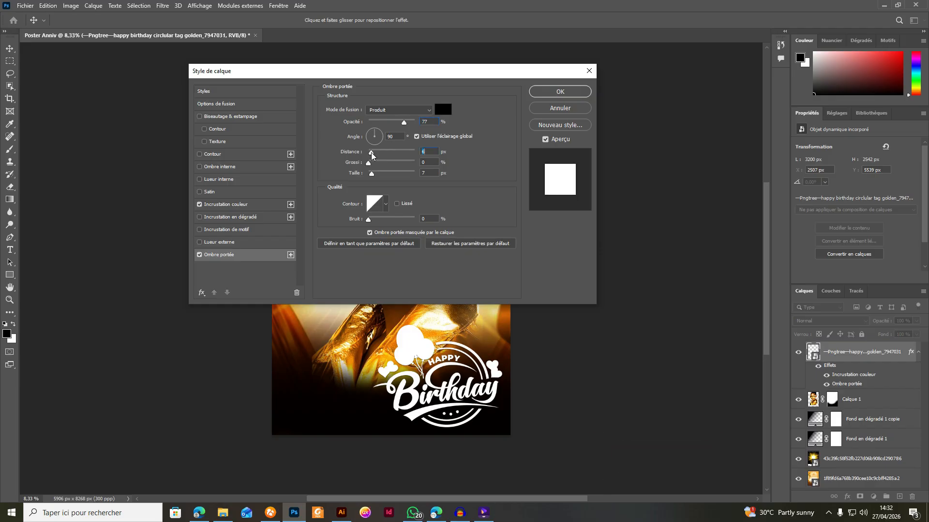
left_click_drag(373, 175, 377, 170)
left_click(376, 165)
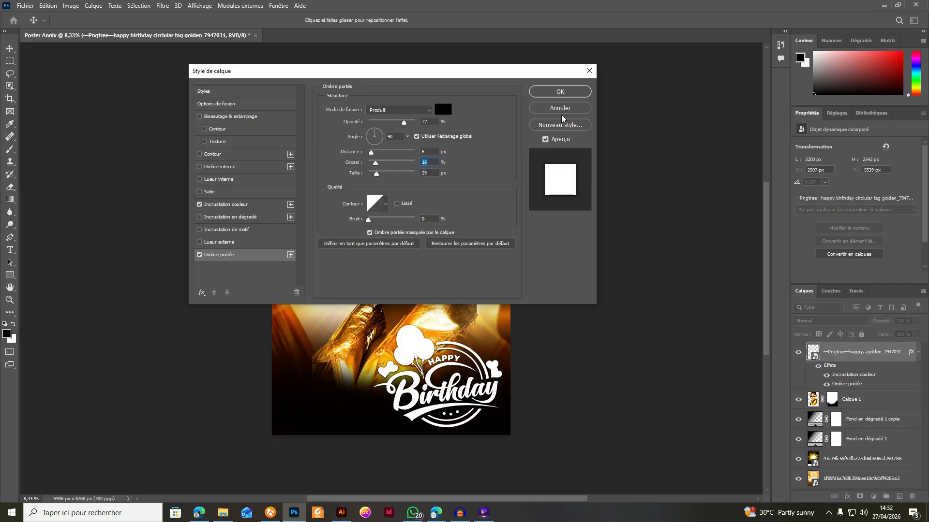
left_click(561, 92)
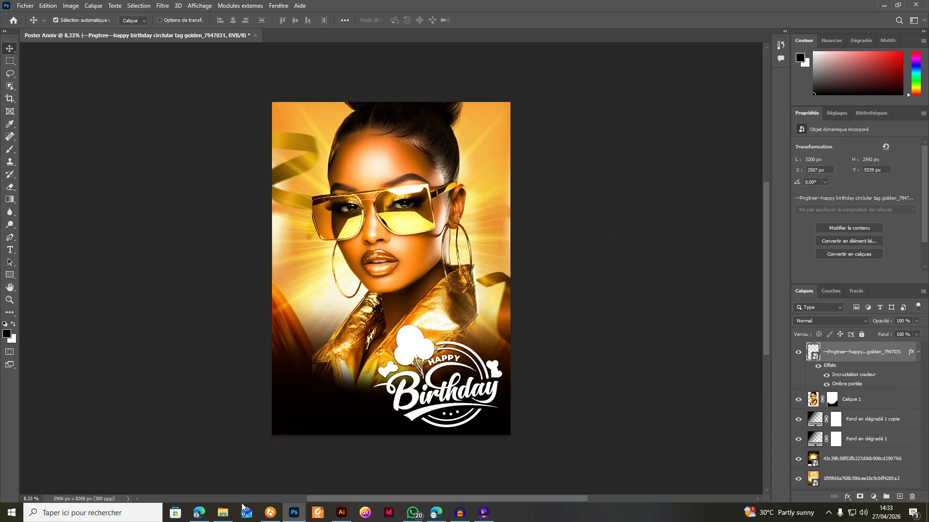
Place the golden lens flare image from the file explorer, enlarged to about 6967 × 3946 px, over the portrait
left_click(223, 513)
left_click_drag(109, 118, 328, 208)
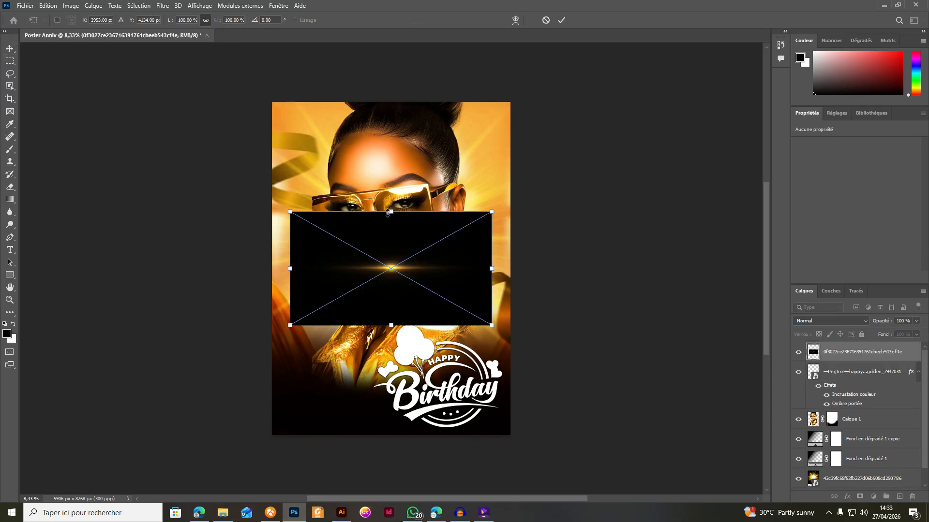
left_click_drag(390, 211, 390, 166)
left_click_drag(399, 231, 381, 223)
key("Return")
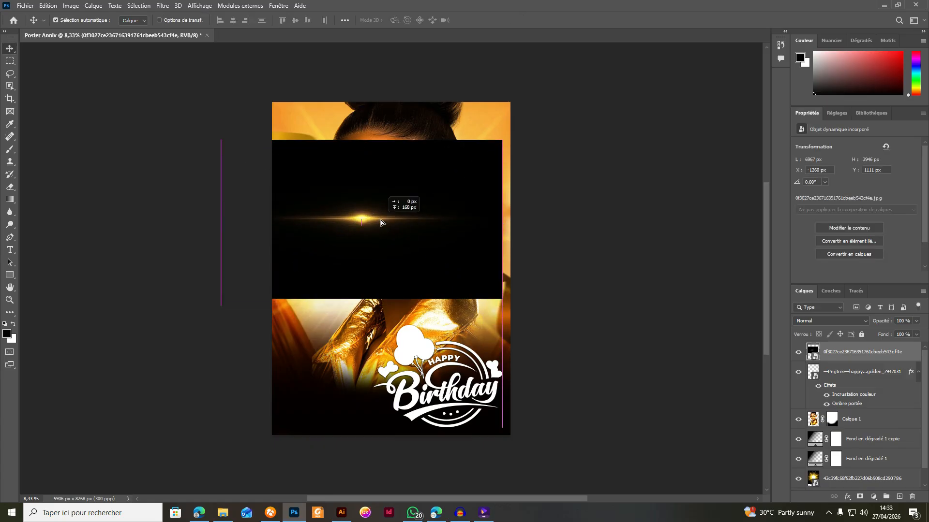
Set the flare's blend mode to Superposition and move its glint onto the sunglasses' upper-left corner
left_click(830, 323)
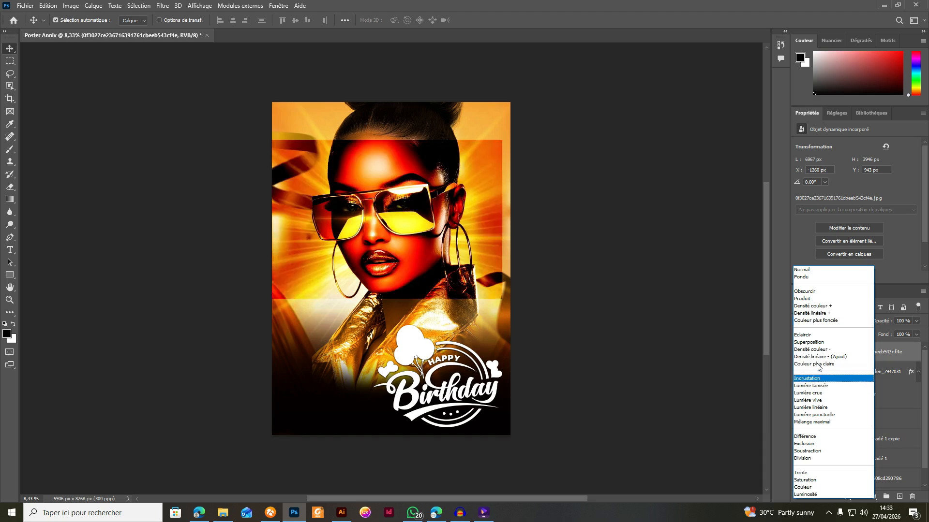
left_click(809, 342)
left_click_drag(364, 218, 312, 201)
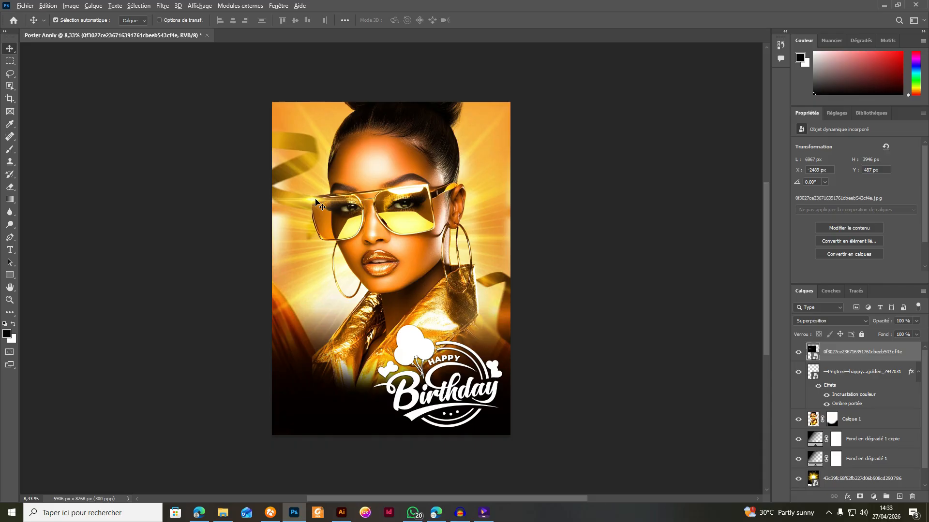
Duplicate the flare towards the sunglasses' upper-right corner and try adjusting the glint's position
left_click_drag(314, 201, 431, 194)
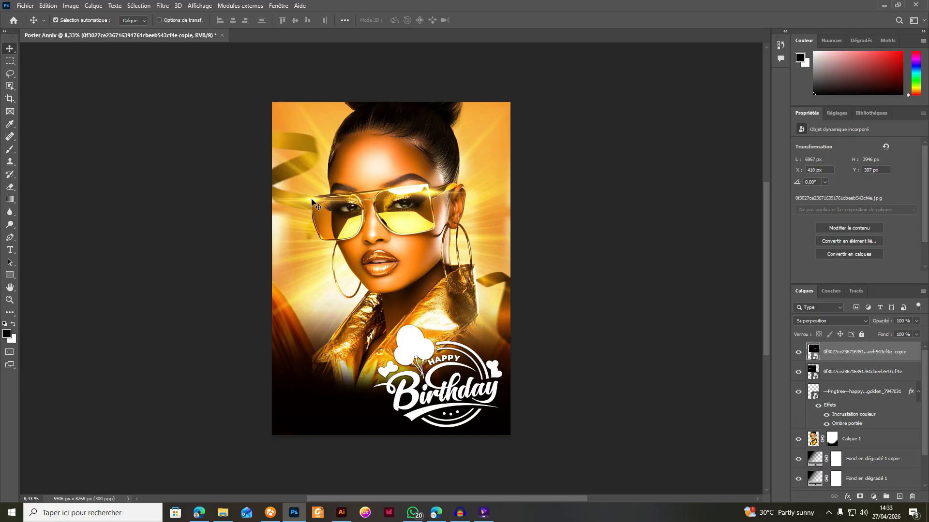
mouse_move(311, 204)
left_mouse_down()
mouse_move(315, 213)
mouse_move(309, 193)
left_mouse_up()
scroll(426, 188, "up", 2)
left_click_drag(434, 188, 429, 185)
left_click_drag(277, 209, 356, 207)
Move the original flare to the sunglasses' lower-left corner and the duplicate flare to their upper-right corner
left_click(842, 372)
left_click(277, 207)
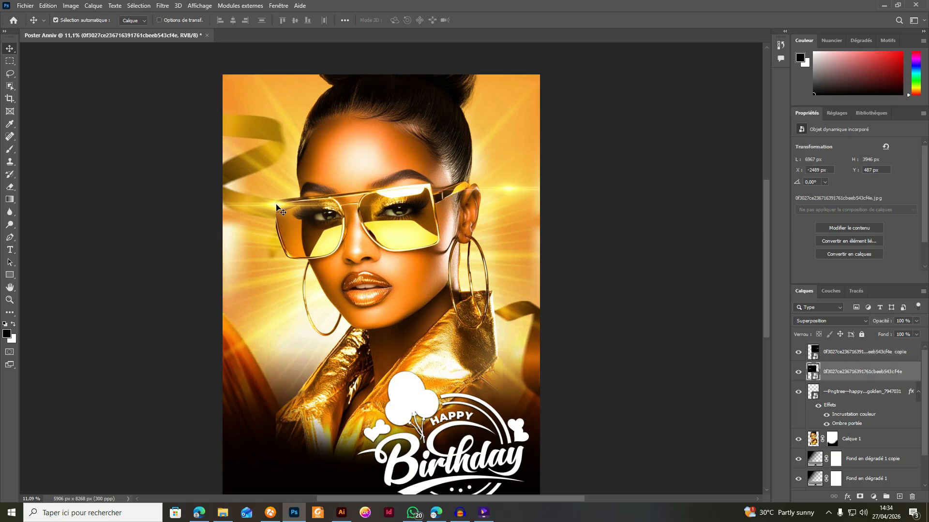
left_click_drag(277, 207, 288, 258)
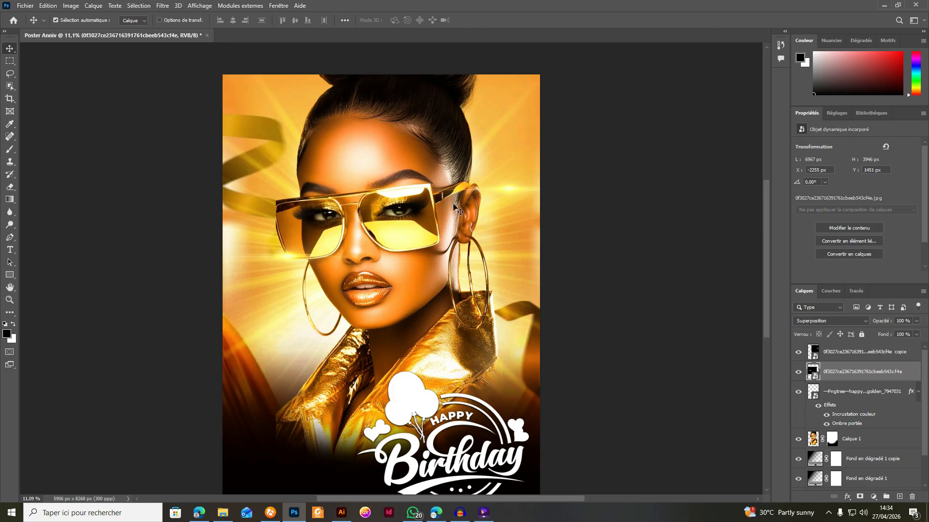
left_click(516, 195)
left_click_drag(515, 194, 429, 185)
Examine the whole poster and the flare glints on the sunglasses at different magnifications
scroll(439, 223, "down", 5)
scroll(319, 227, "up", 8)
scroll(319, 227, "down", 5)
scroll(328, 229, "up", 4)
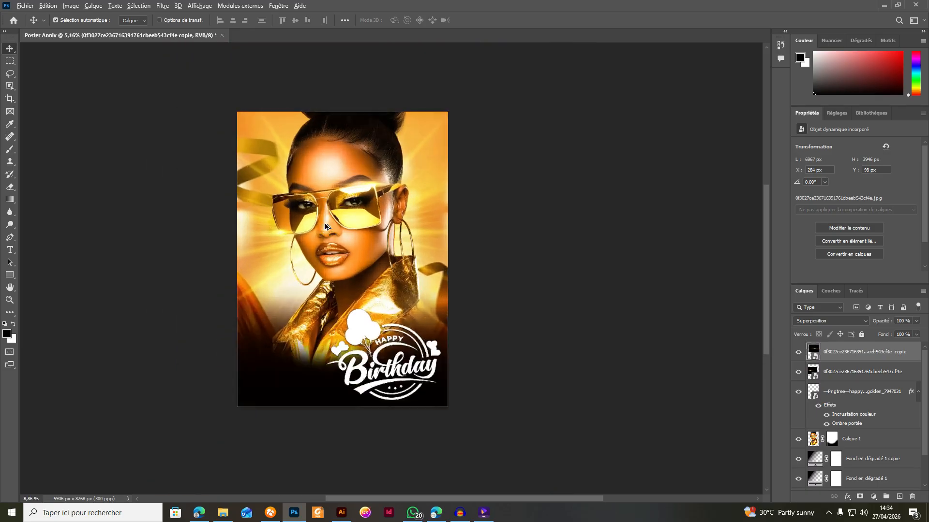
scroll(339, 234, "down", 2)
scroll(340, 182, "up", 2)
scroll(338, 186, "down", 1)
scroll(341, 207, "up", 1)
scroll(341, 208, "down", 2)
scroll(340, 208, "up", 4)
scroll(340, 206, "down", 2)
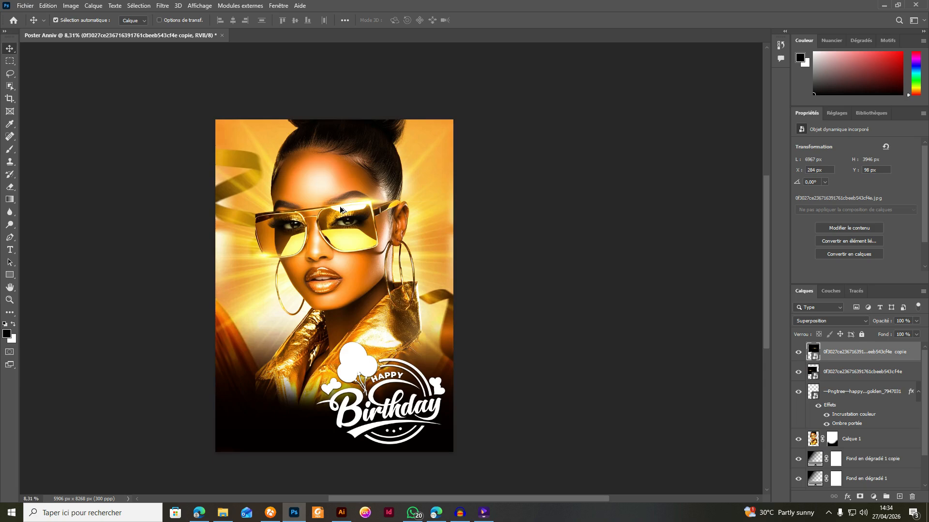
Place the Frame.png badge image from the file explorer near the poster's upper-left corner
scroll(340, 206, "up", 1)
scroll(340, 206, "down", 1)
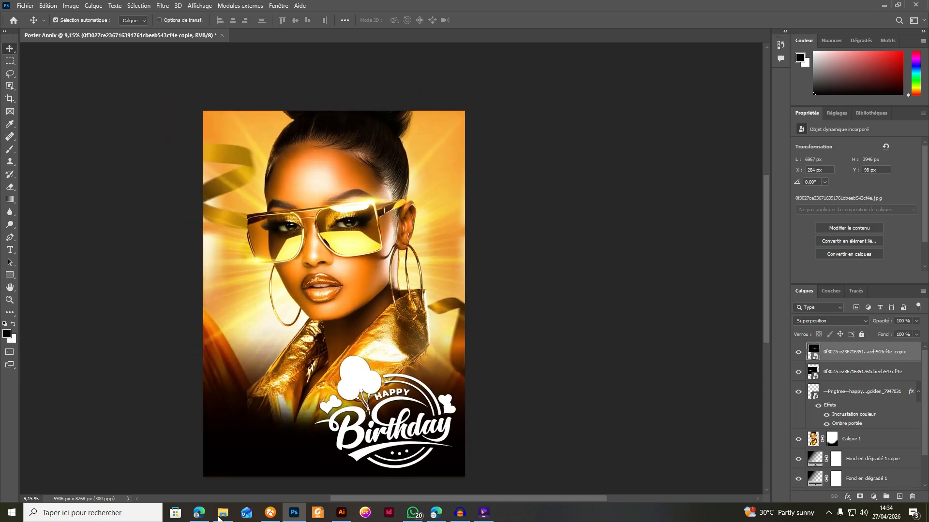
left_click(223, 513)
left_click_drag(320, 115, 245, 147)
left_click_drag(307, 272, 211, 126)
scroll(229, 140, "up", 2)
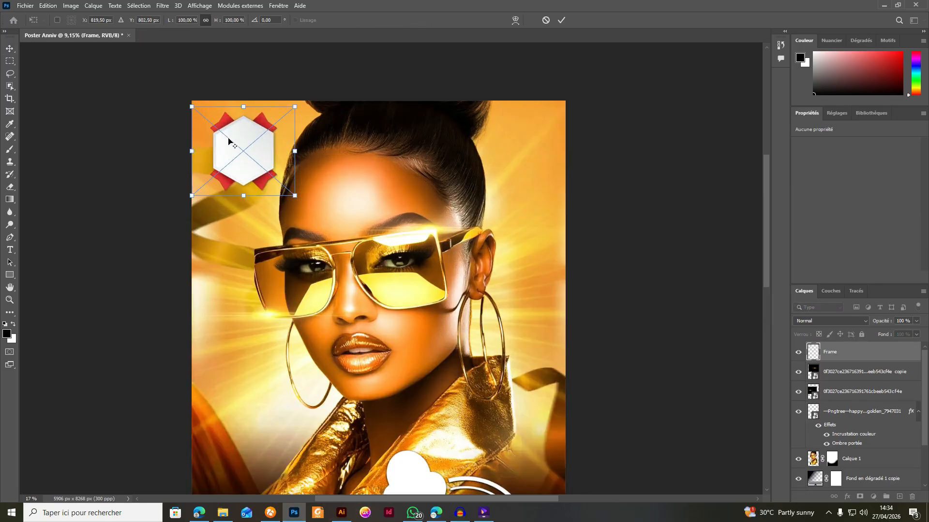
Enlarge the hexagonal badge to about 120% and fit it into the poster's upper-left corner
scroll(231, 144, "up", 2)
scroll(239, 169, "down", 1)
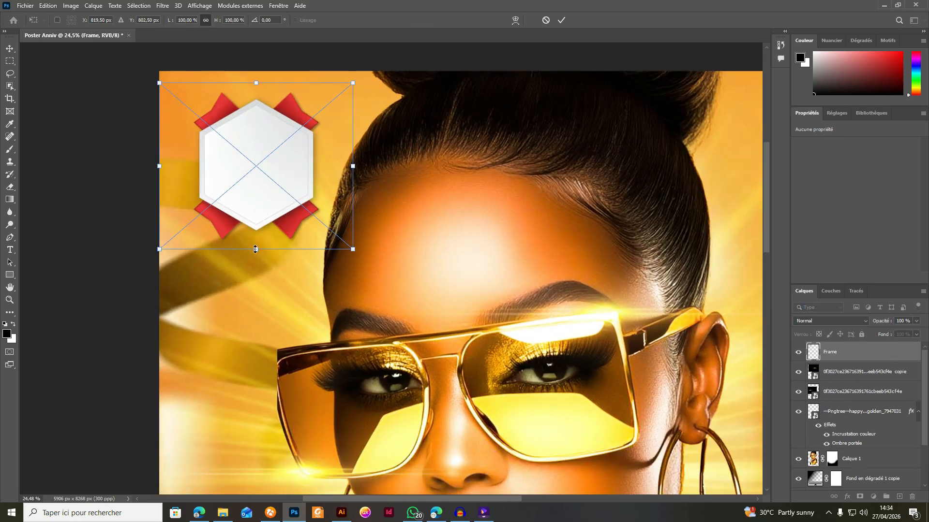
left_click_drag(255, 250, 256, 283)
left_click_drag(279, 193, 270, 183)
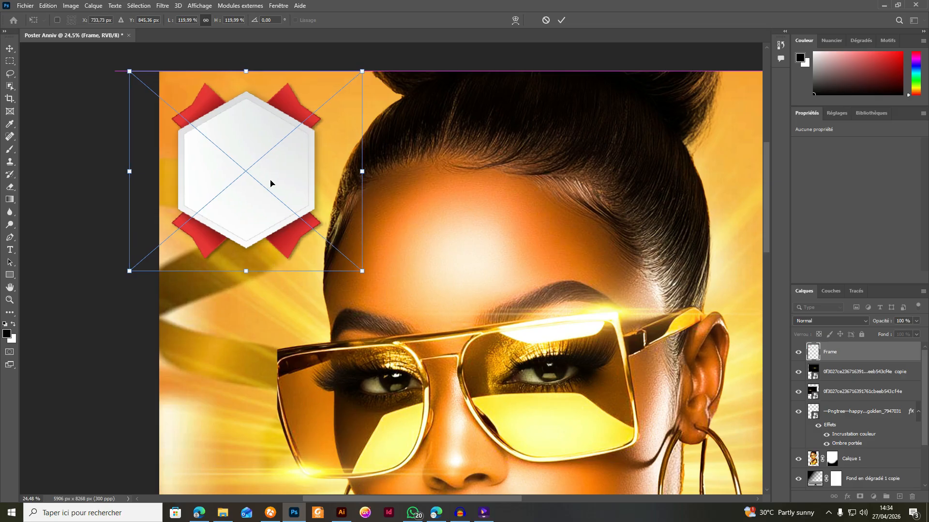
key("Return")
scroll(271, 184, "down", 4)
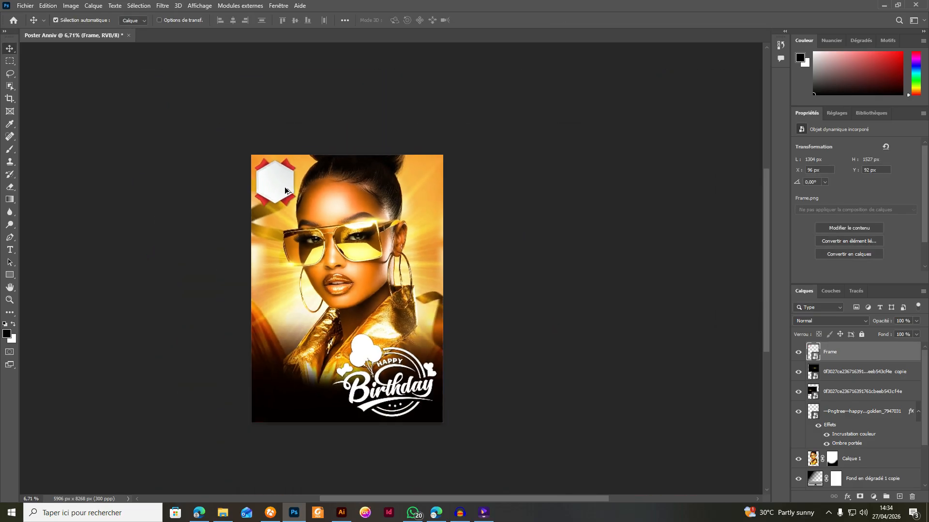
Examine the badge's size and placement against the whole poster at different magnifications
scroll(277, 188, "up", 1)
scroll(277, 188, "up", 2)
scroll(274, 187, "down", 3)
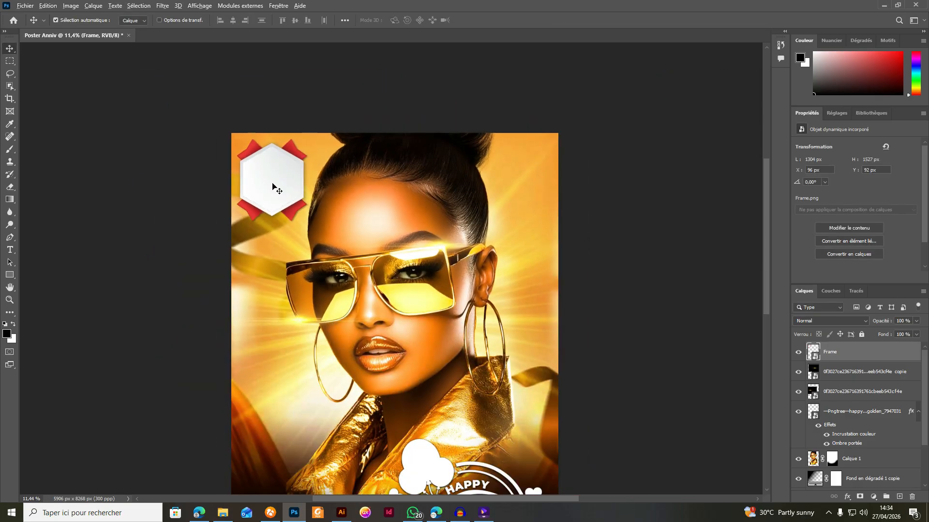
scroll(275, 192, "up", 2)
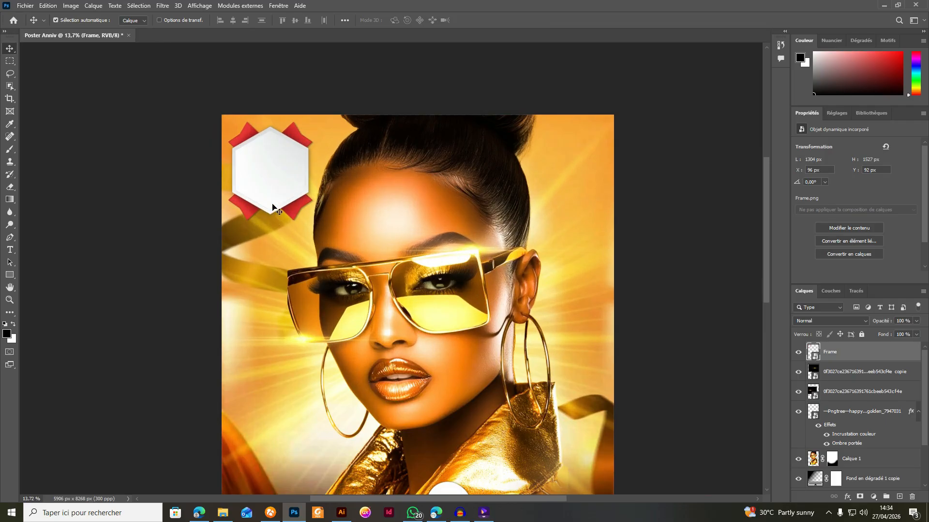
scroll(276, 187, "up", 1)
scroll(275, 188, "down", 2)
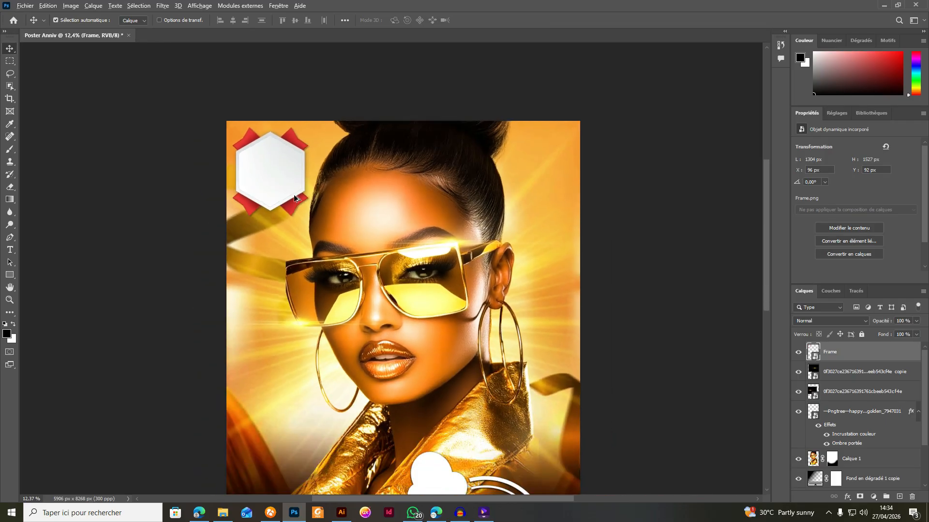
scroll(295, 197, "down", 1)
scroll(293, 196, "down", 1)
scroll(300, 197, "up", 1)
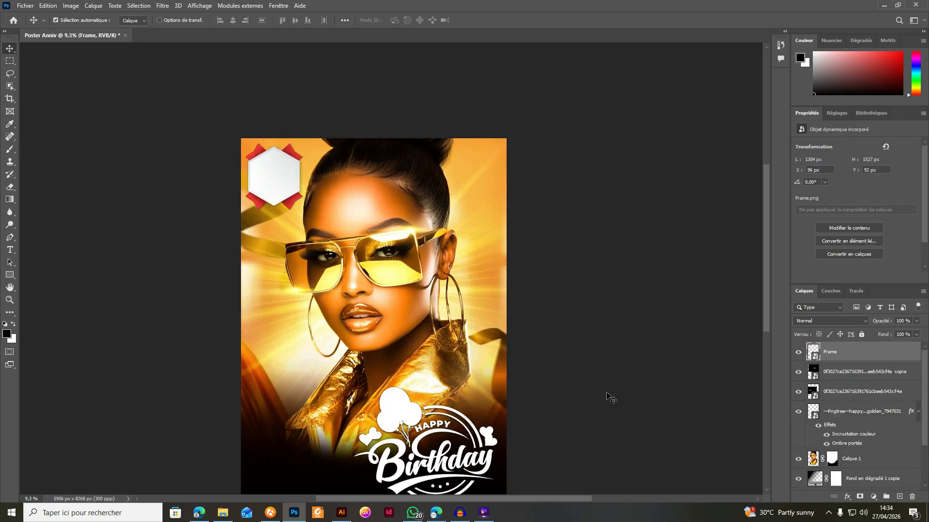
Add the text "14" over the portrait's forehead and set its size to 72 pt
left_click(15, 249)
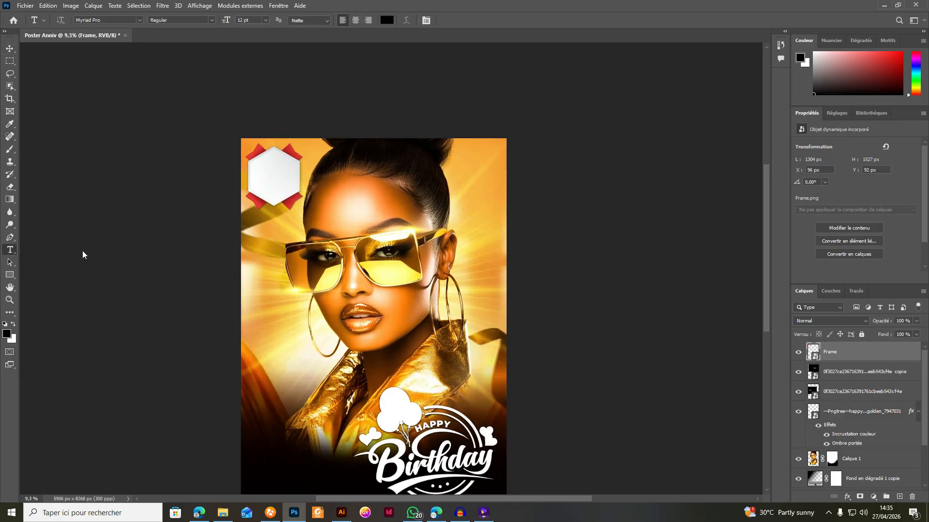
left_click(339, 200)
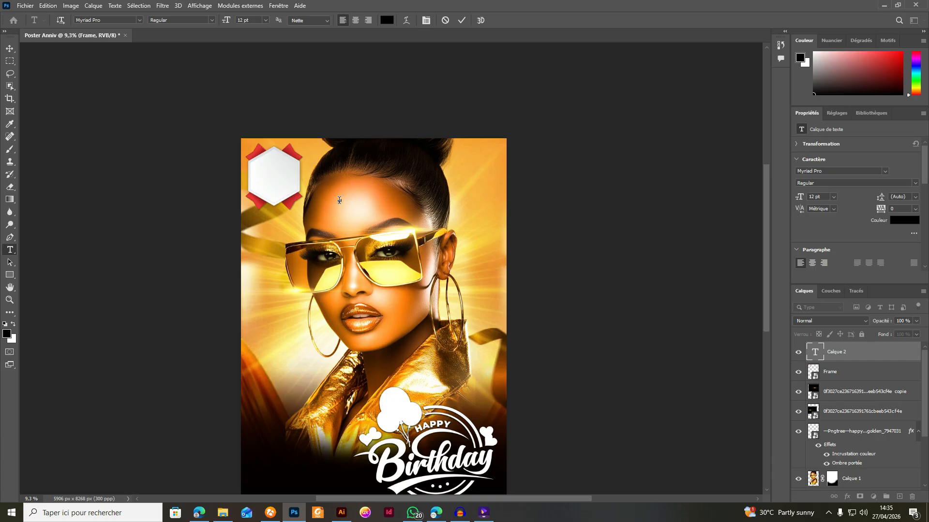
left_click(10, 49)
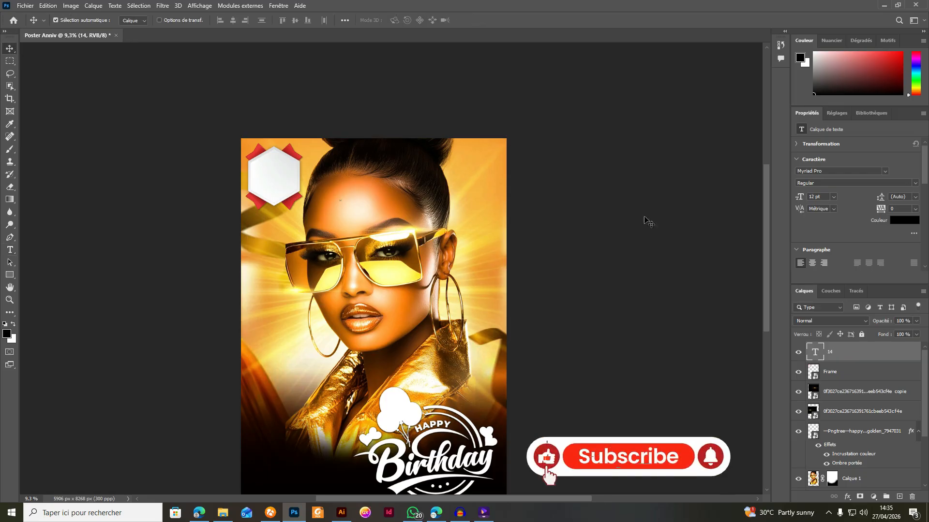
left_click(833, 197)
left_click(817, 321)
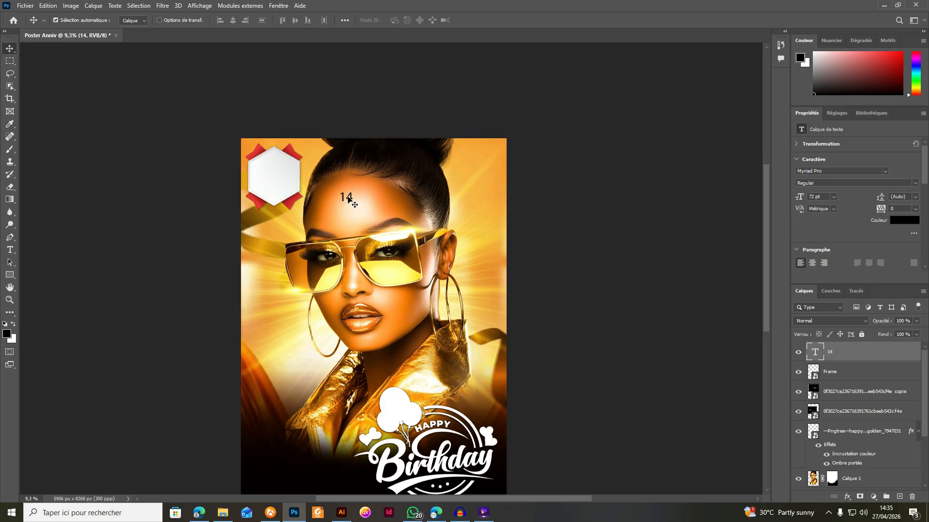
scroll(348, 199, "up", 5)
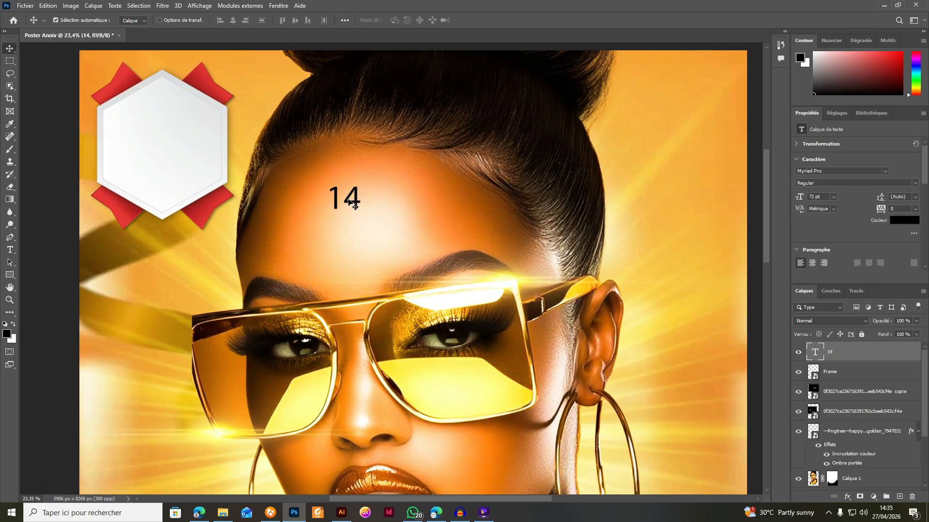
left_click_drag(344, 204, 336, 204)
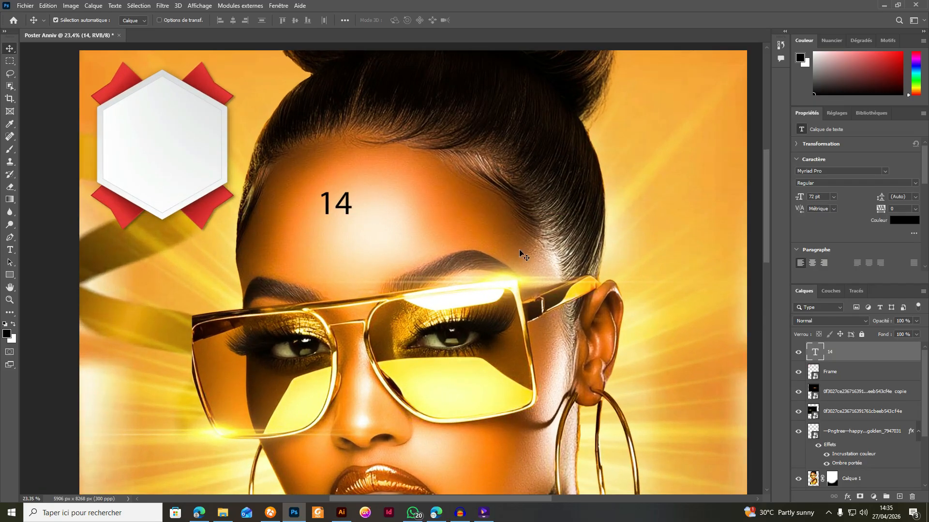
Set the font of the "14" text to BentonSansComp Black
scroll(337, 237, "down", 2)
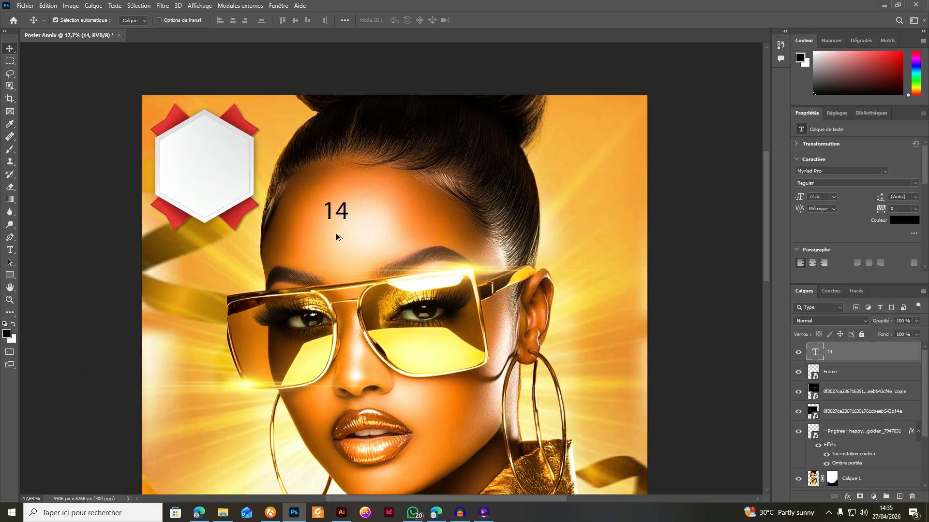
left_click(808, 171)
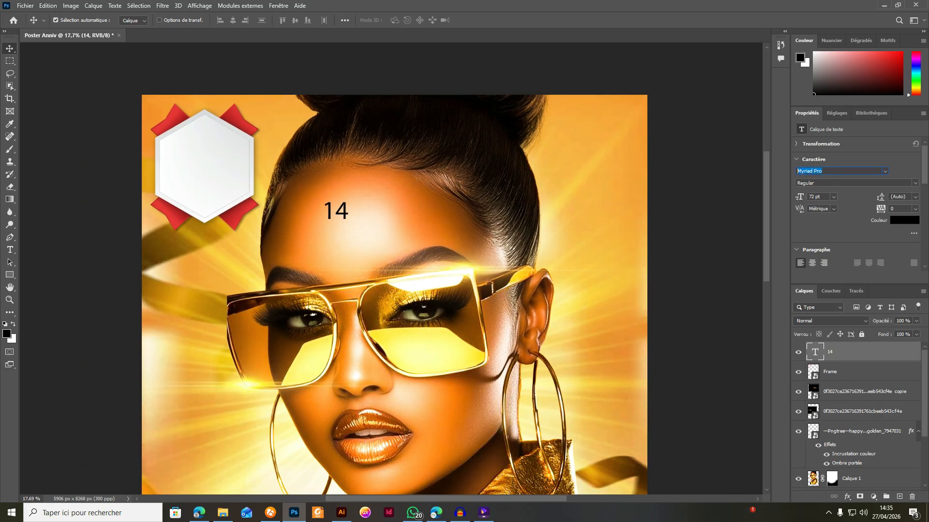
type("ben")
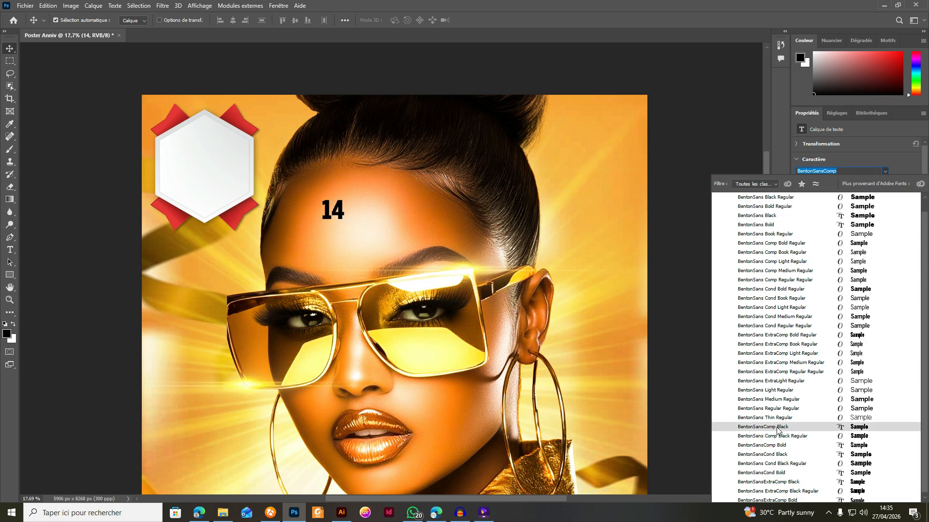
left_click(778, 429)
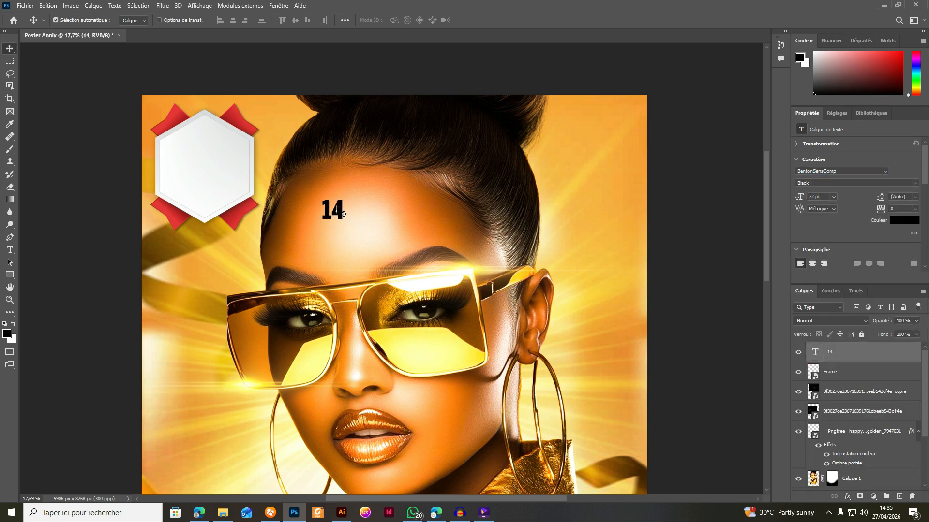
Scale up the "14" text and position it inside the white hexagonal badge
key("ctrl+t")
left_click_drag(334, 223, 335, 288)
left_click_drag(336, 242, 210, 162)
scroll(161, 148, "up", 5)
scroll(205, 165, "up", 1)
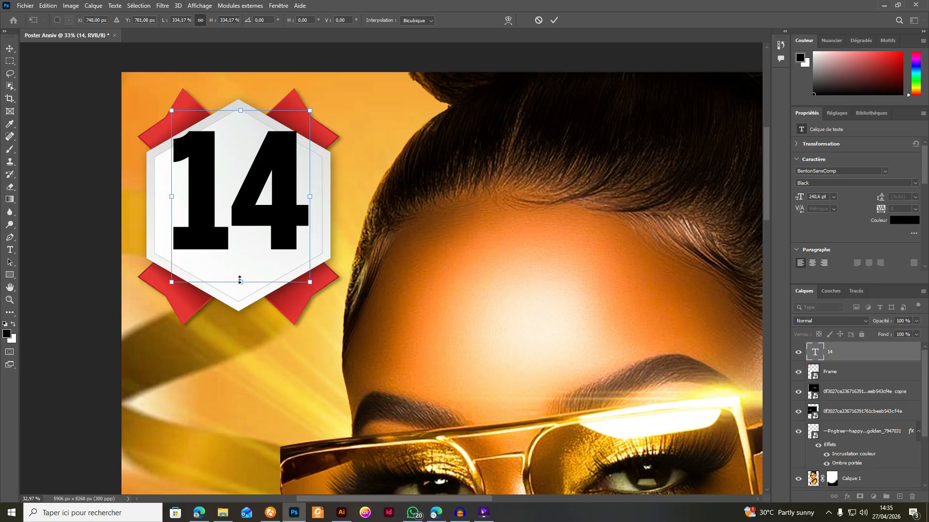
left_click_drag(238, 265, 234, 226)
key("Return")
Enlarge the "14" by about 114% to 196.4 pt and centre it horizontally in the hexagon's upper part
left_click_drag(269, 145, 260, 167)
key("ctrl+t")
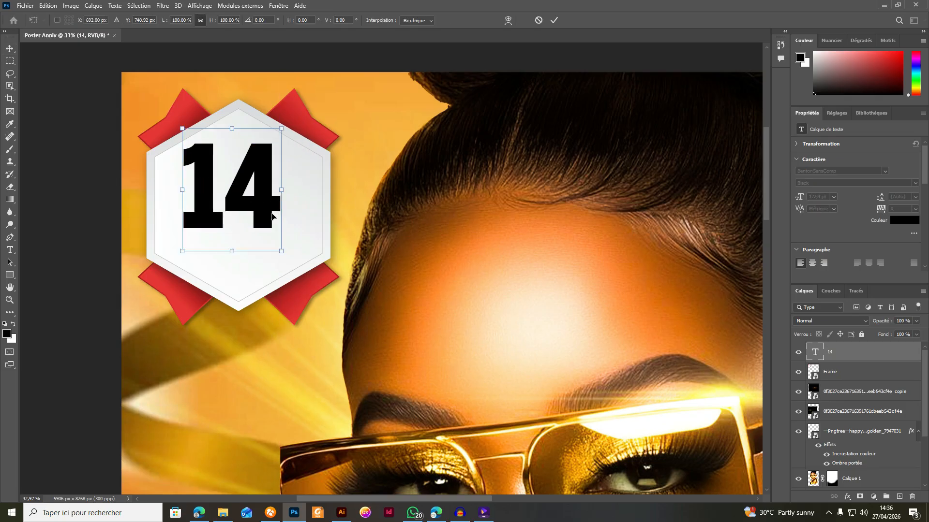
left_click_drag(279, 251, 296, 266)
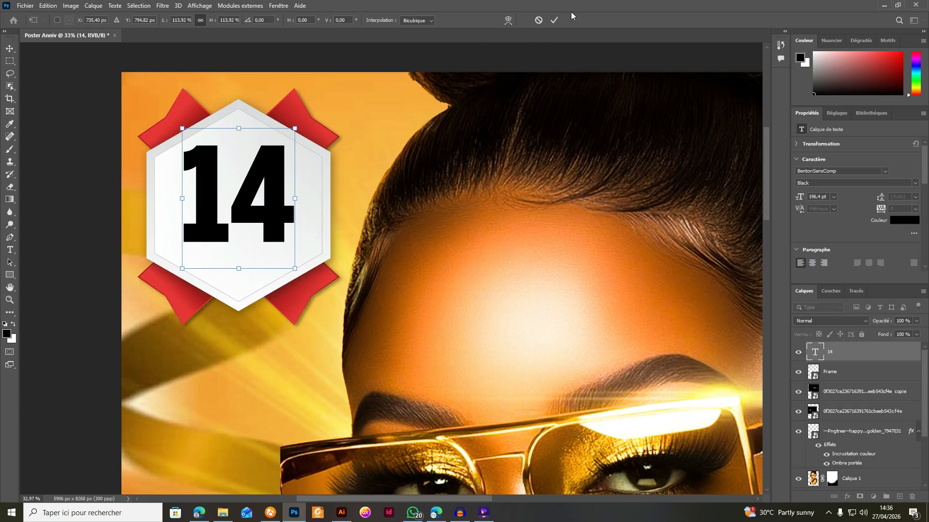
left_click(552, 21)
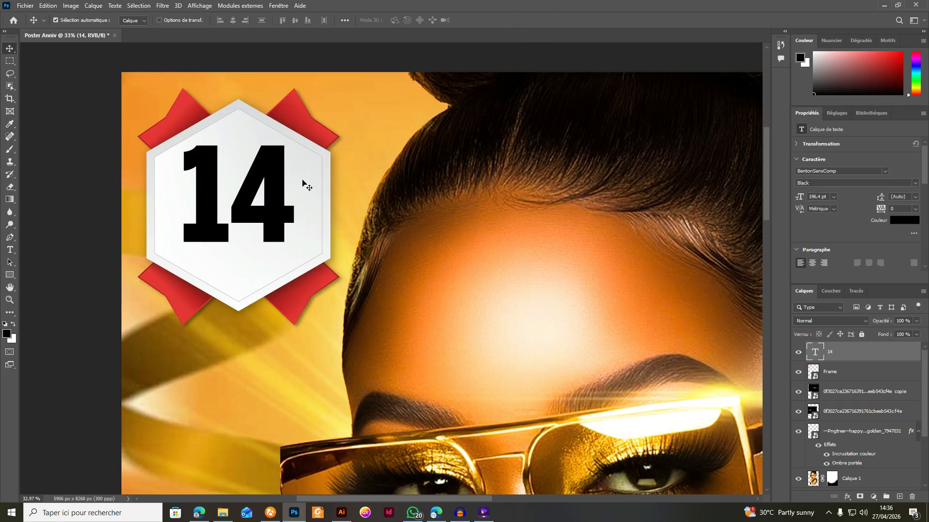
left_click_drag(273, 181, 269, 185)
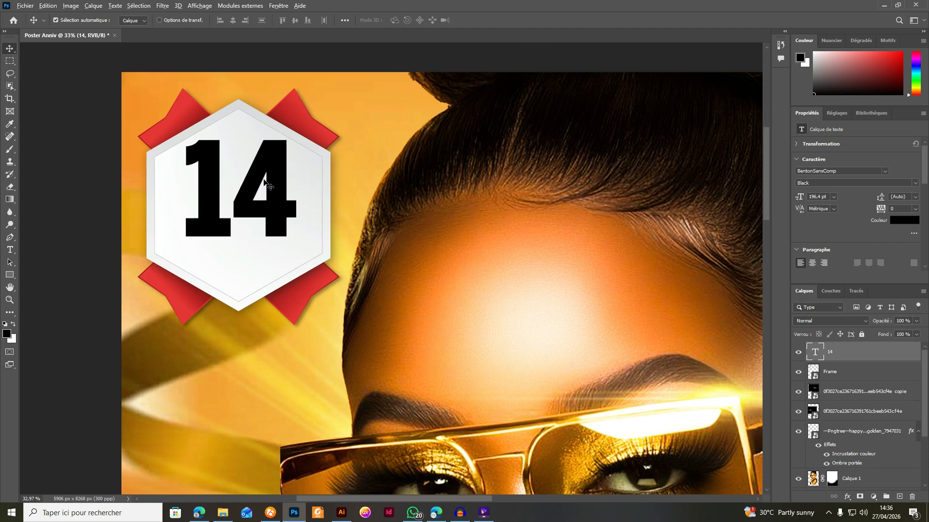
Recolour the "14" with the red sampled from the badge's ribbon
scroll(269, 184, "down", 3)
scroll(266, 181, "down", 1)
scroll(267, 182, "up", 2)
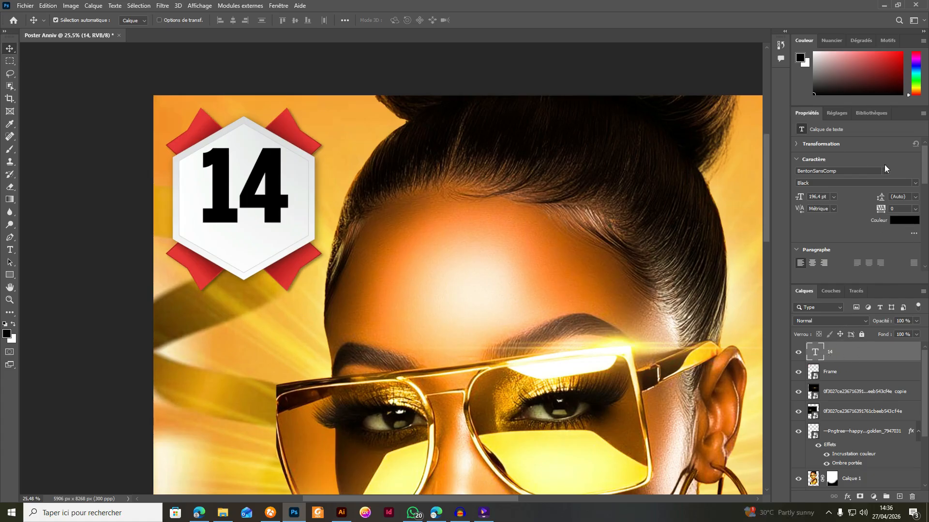
left_click(904, 220)
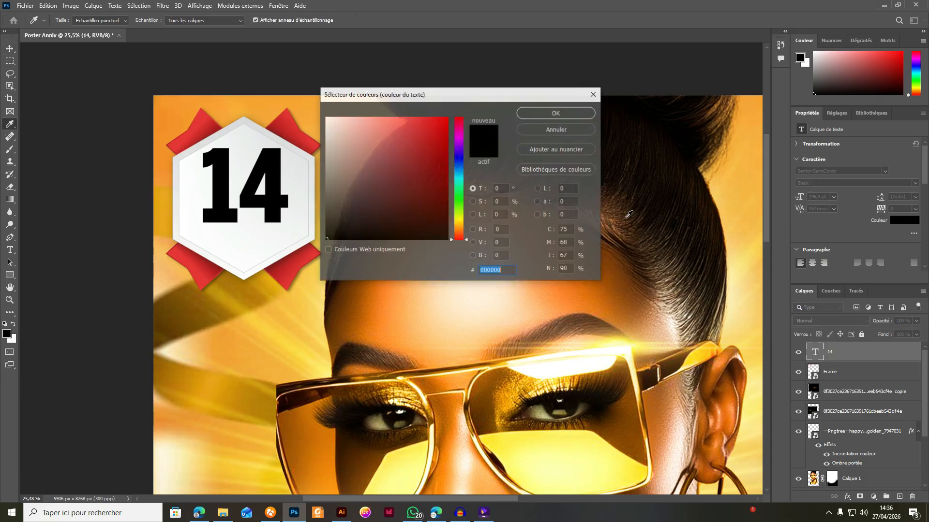
left_click(204, 268)
key("Return")
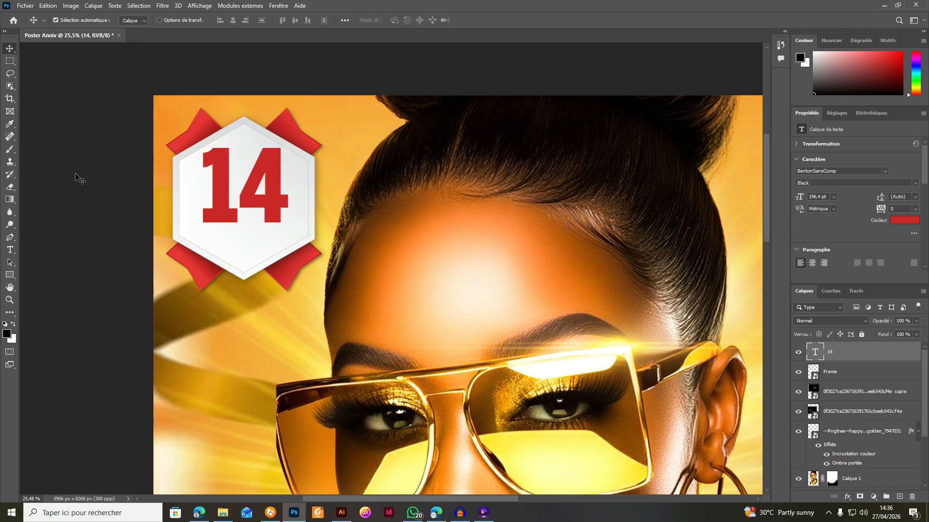
Add a separate text "MAI 2026" just below the badge, with the month in capitals
left_click(128, 239)
scroll(262, 216, "down", 5)
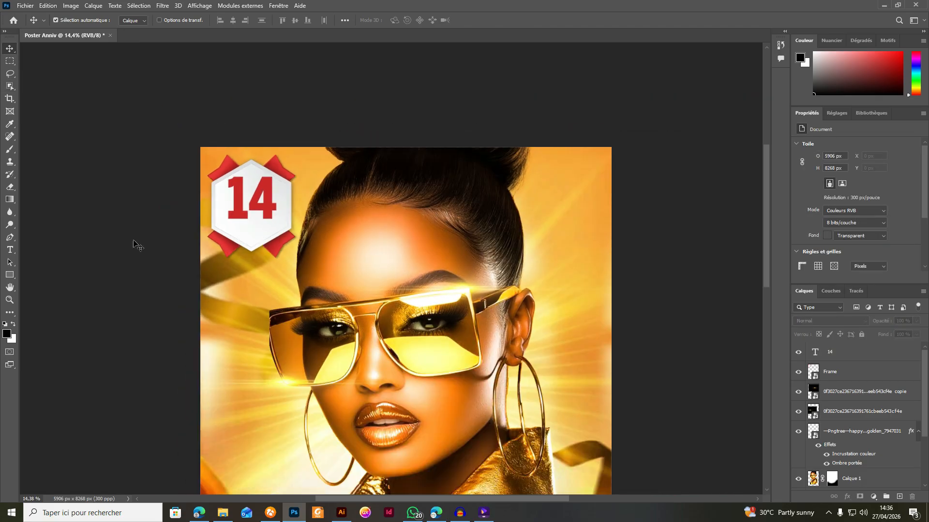
key("t")
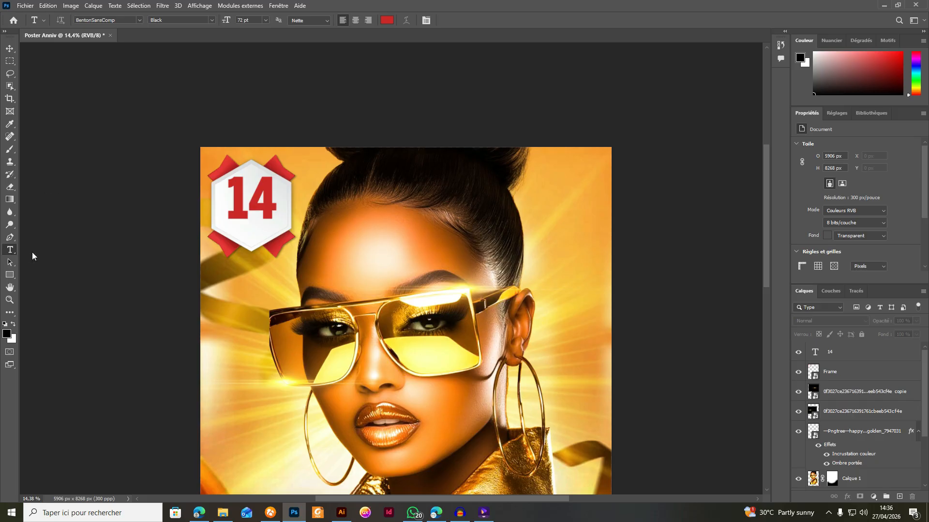
left_click(239, 265)
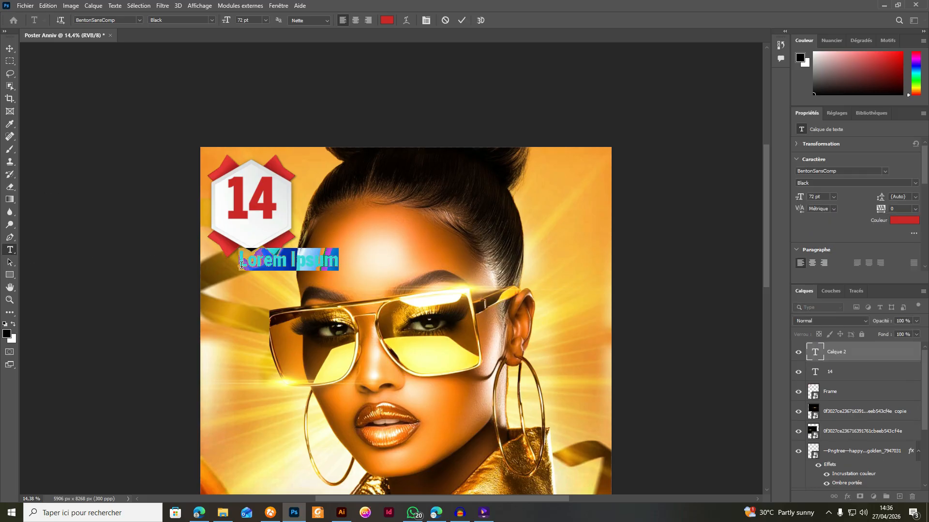
type("ma")
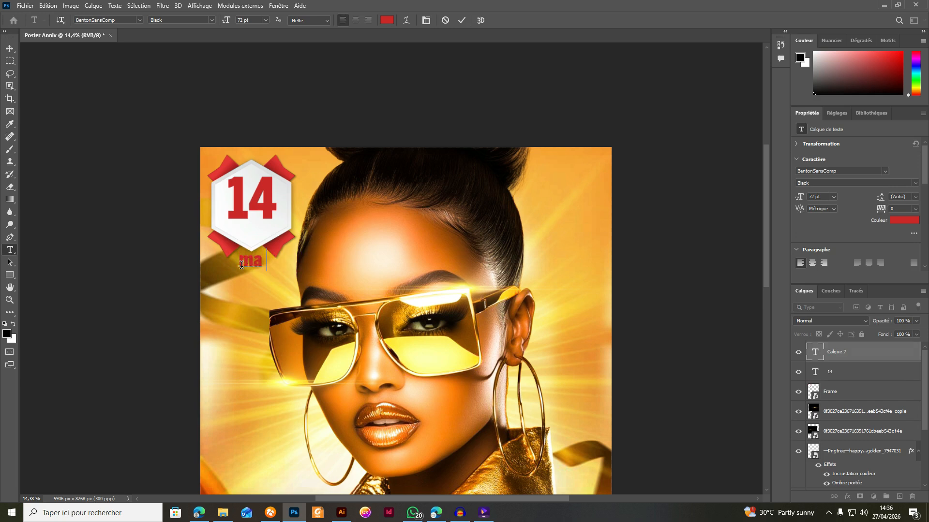
type("i 2026")
left_click_drag(265, 259, 239, 257)
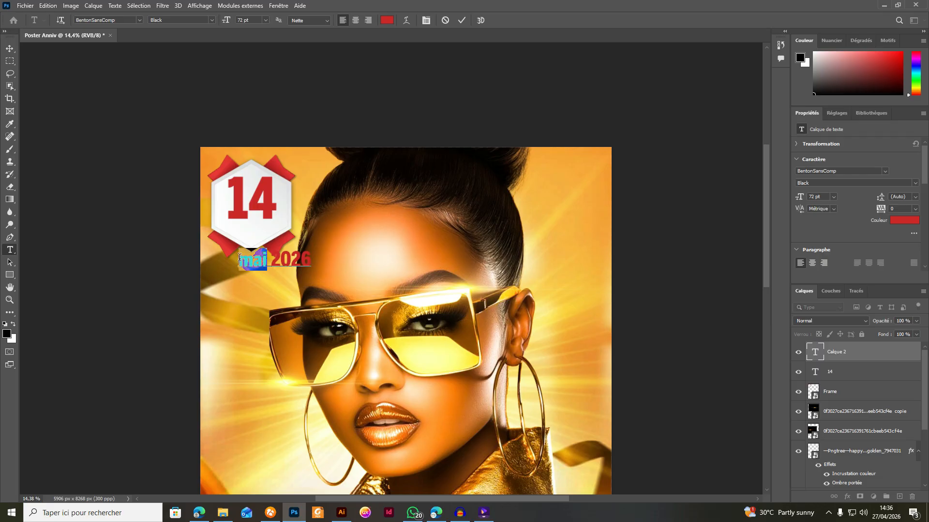
type("MAI")
left_click(10, 49)
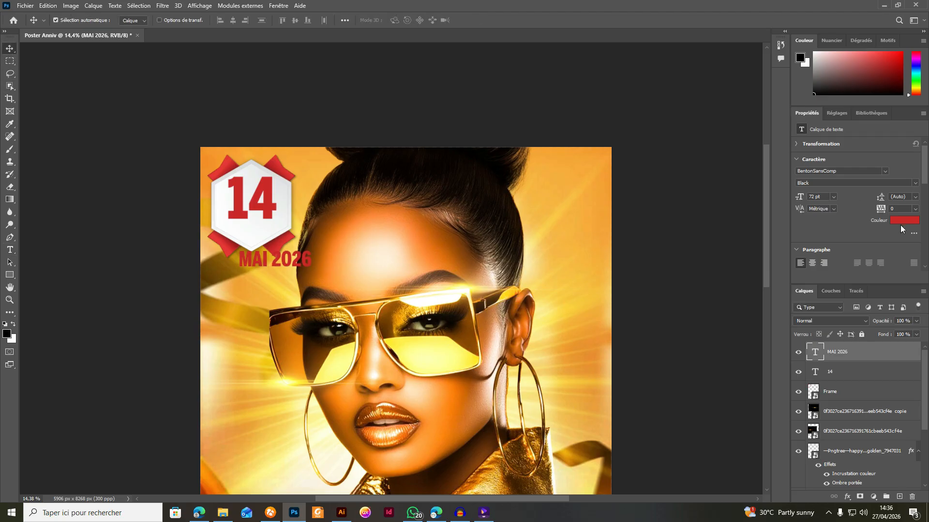
Set the colour of the "MAI 2026" text to black (000000)
left_click(902, 224)
left_click(448, 239)
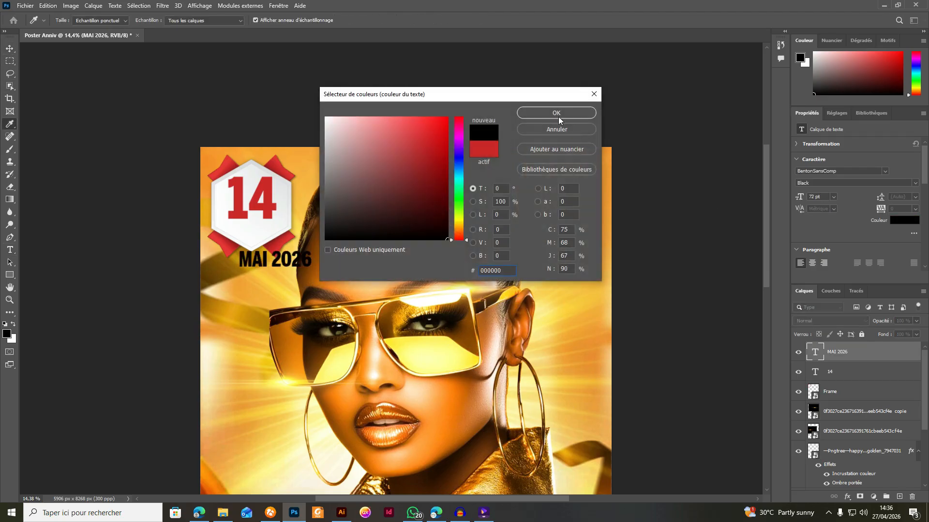
left_click(557, 113)
scroll(240, 240, "up", 5)
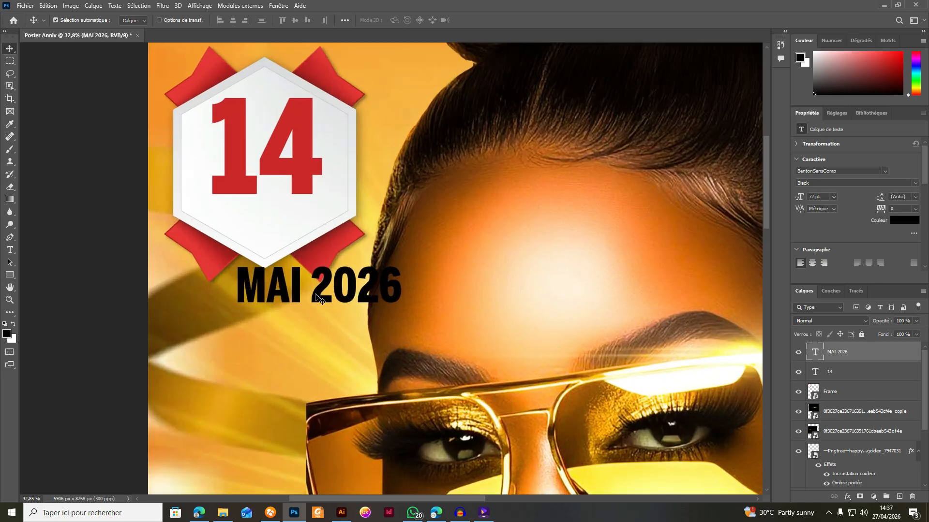
Move the "MAI 2026" text into the hexagon under the "14" and scale it to about 68% (48.94 pt) to match the number's width
left_click_drag(317, 296, 284, 230)
key("ctrl+t")
left_click_drag(368, 213, 327, 219)
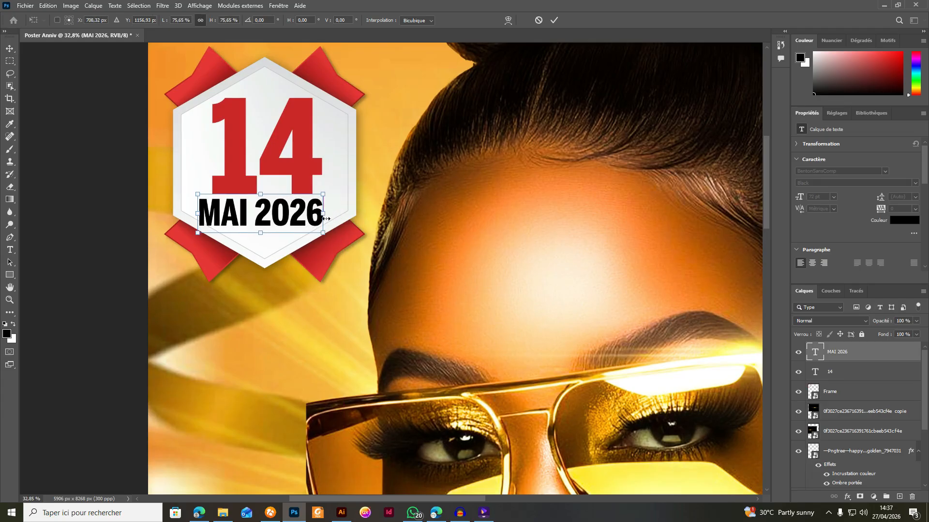
left_click_drag(196, 215, 211, 214)
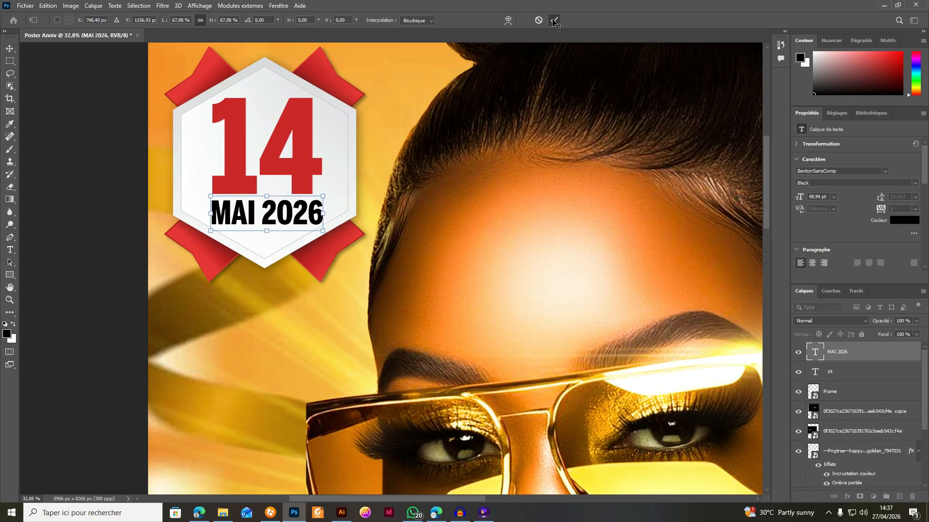
key("Return")
Merge the visible artwork into a new top layer and apply Camera Raw with temperature -2, exposure +0.30, contrast +45, texture +46 and clarity +18
scroll(336, 160, "down", 5)
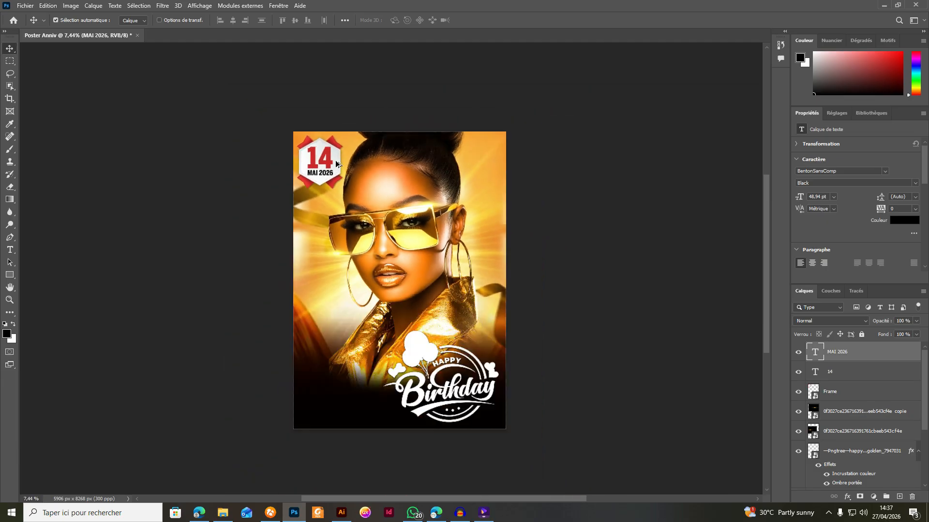
scroll(424, 240, "up", 2)
scroll(424, 242, "down", 2)
scroll(402, 222, "up", 4)
scroll(402, 223, "down", 1)
scroll(402, 225, "down", 1)
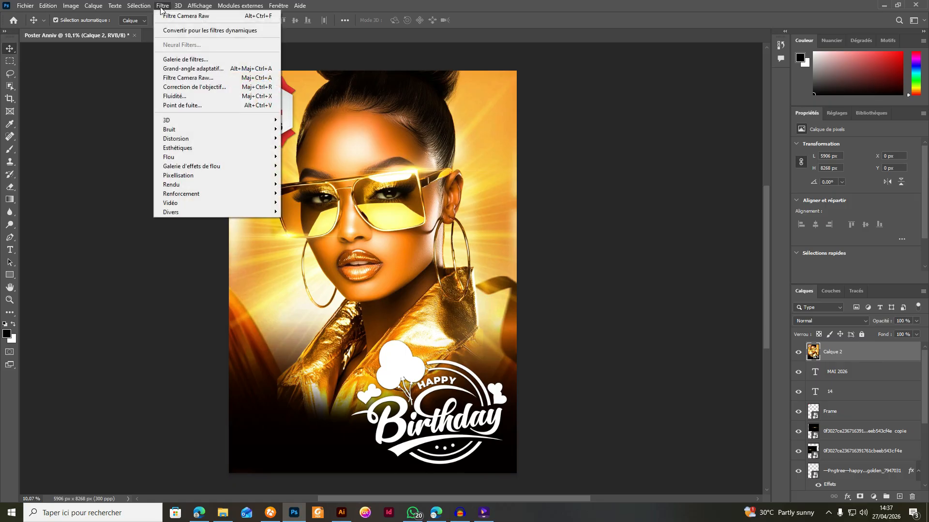
left_click(186, 77)
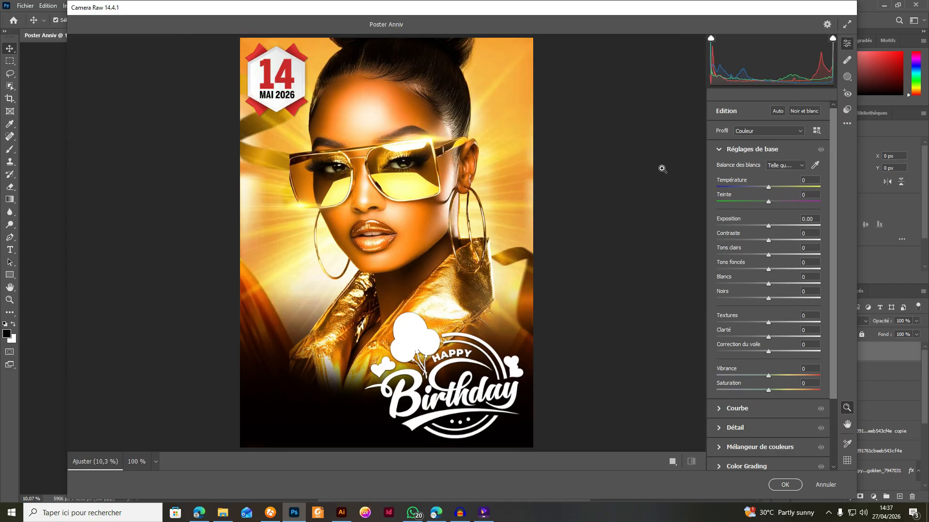
mouse_move(767, 240)
left_mouse_down()
mouse_move(797, 244)
mouse_move(773, 230)
left_mouse_up()
mouse_move(770, 190)
left_mouse_down()
mouse_move(760, 190)
mouse_move(770, 191)
left_mouse_up()
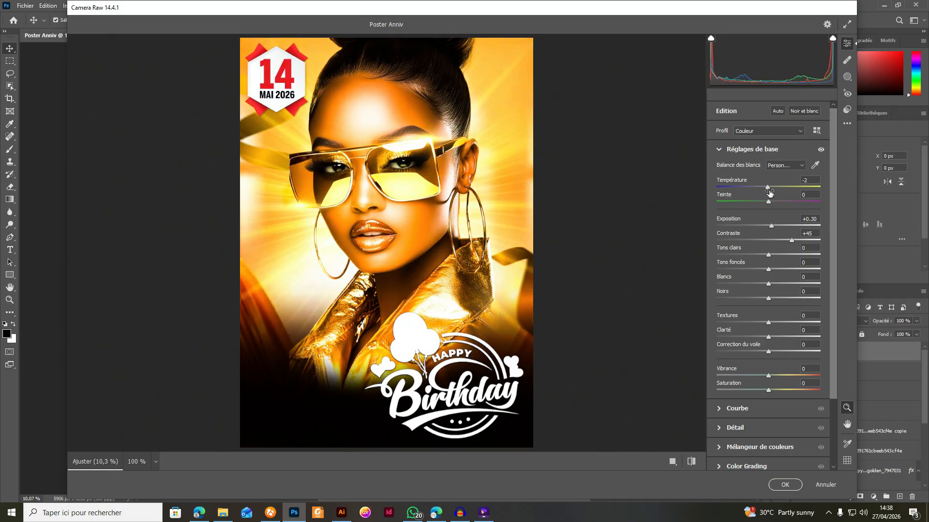
mouse_move(772, 325)
left_mouse_down()
mouse_move(803, 326)
mouse_move(778, 337)
left_mouse_up()
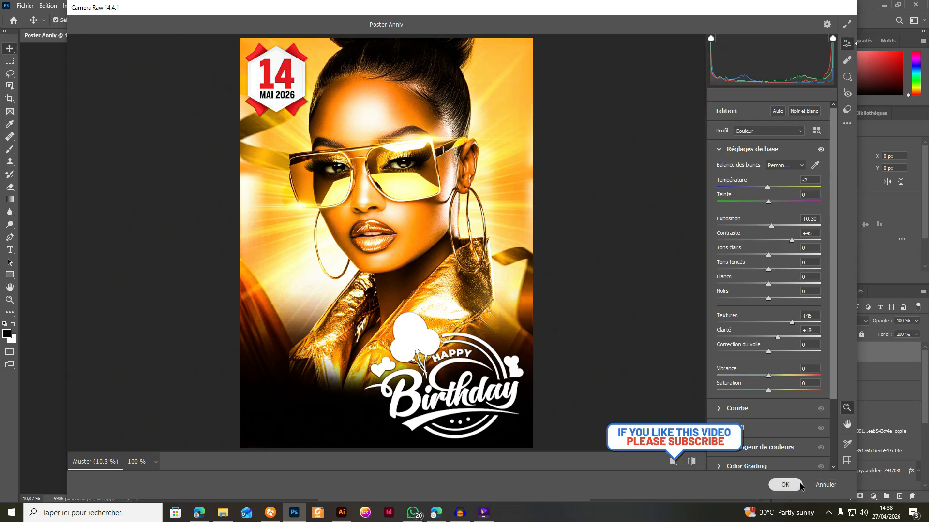
left_click(779, 484)
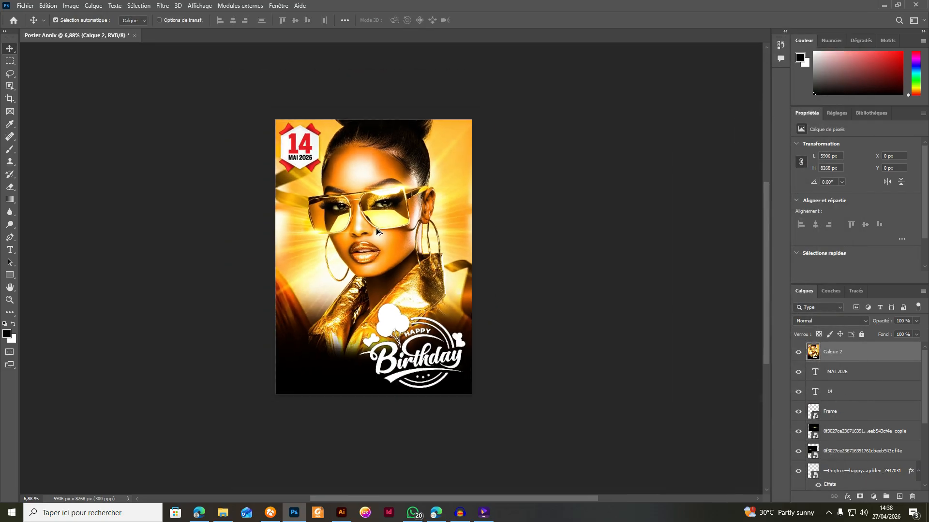
Save the poster as Poster Anniv.psd in the Happy Birthay Design folder inside Images
left_click(25, 5)
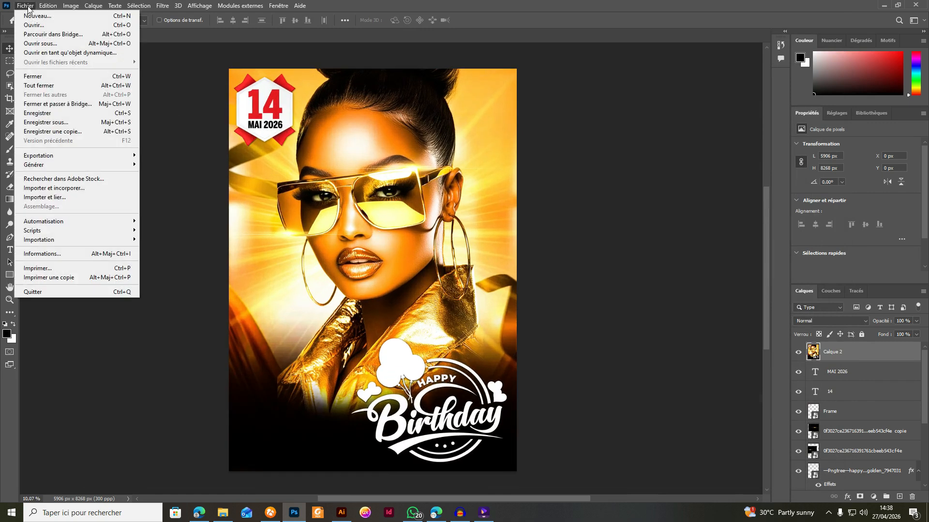
left_click(51, 113)
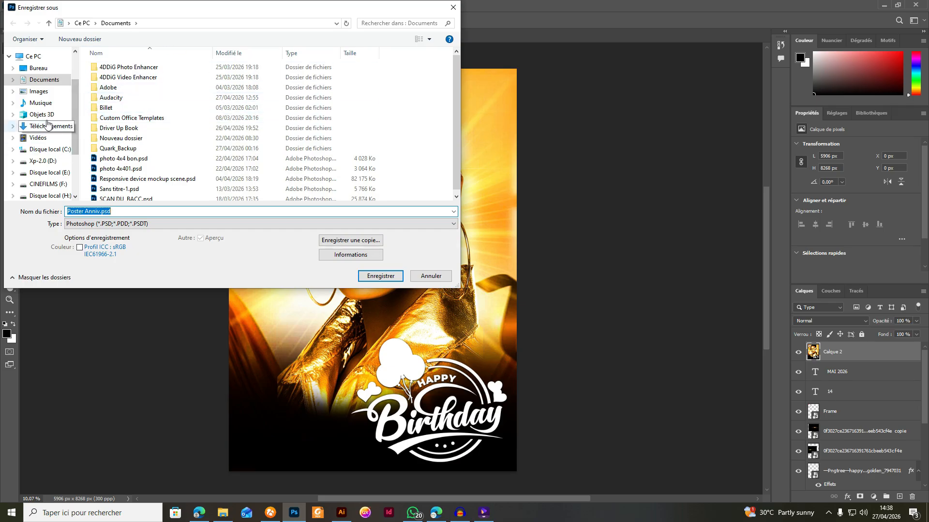
left_click(49, 92)
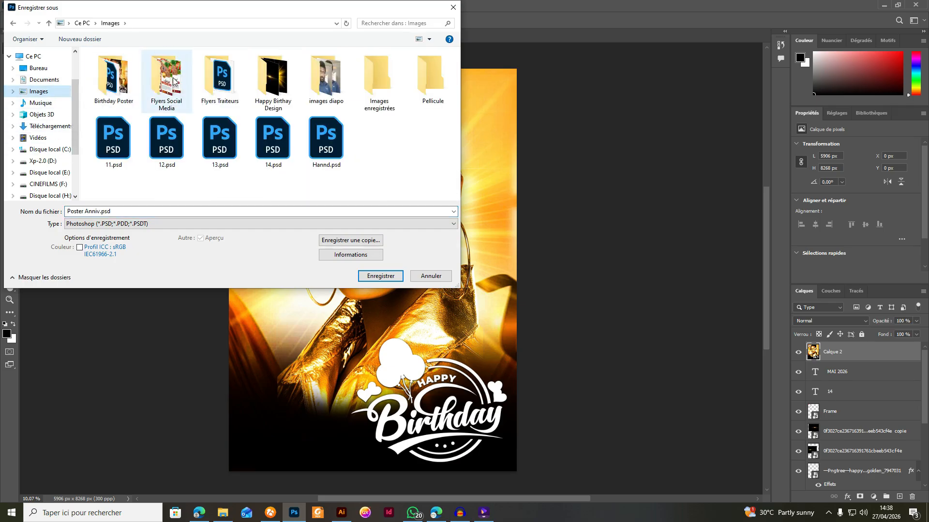
double_click(283, 88)
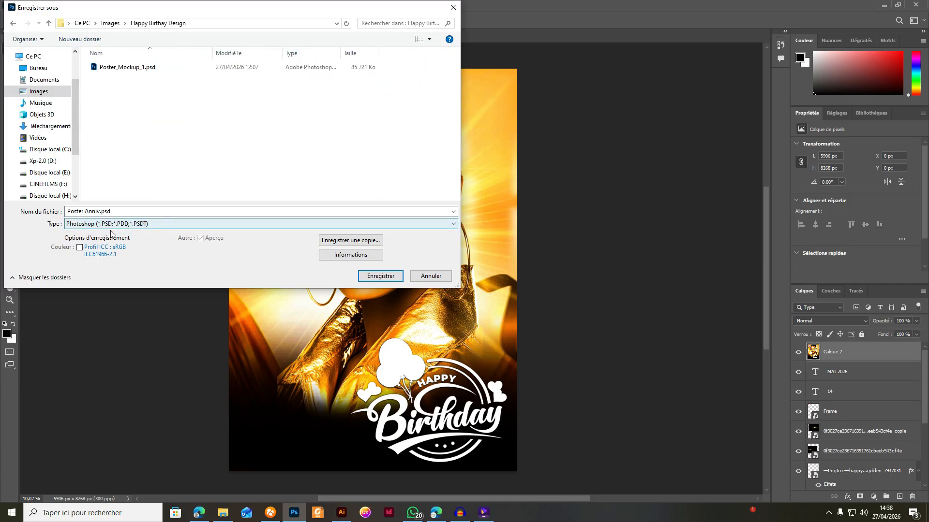
left_click(380, 279)
left_click(587, 146)
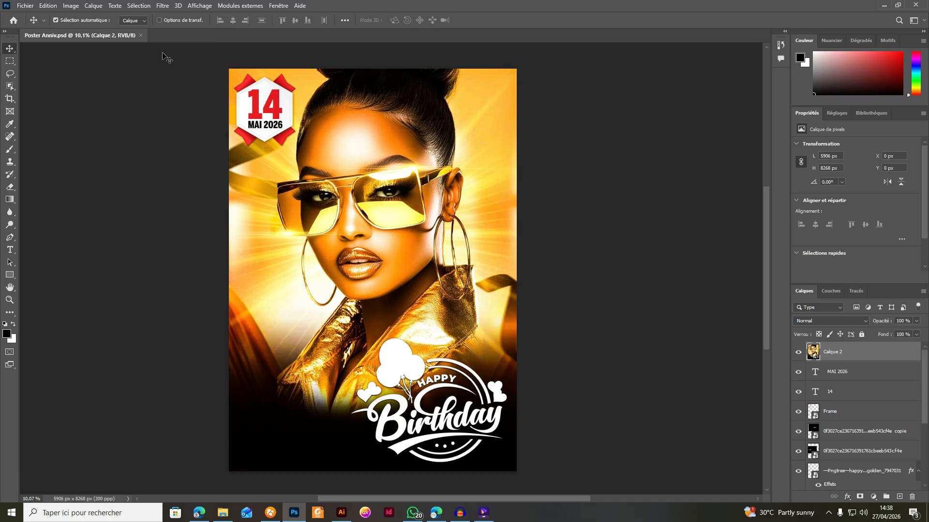
Open Poster_Mockup_1.psd from File Explorer and expand its Mockup and Design layer groups
left_click(223, 513)
double_click(478, 114)
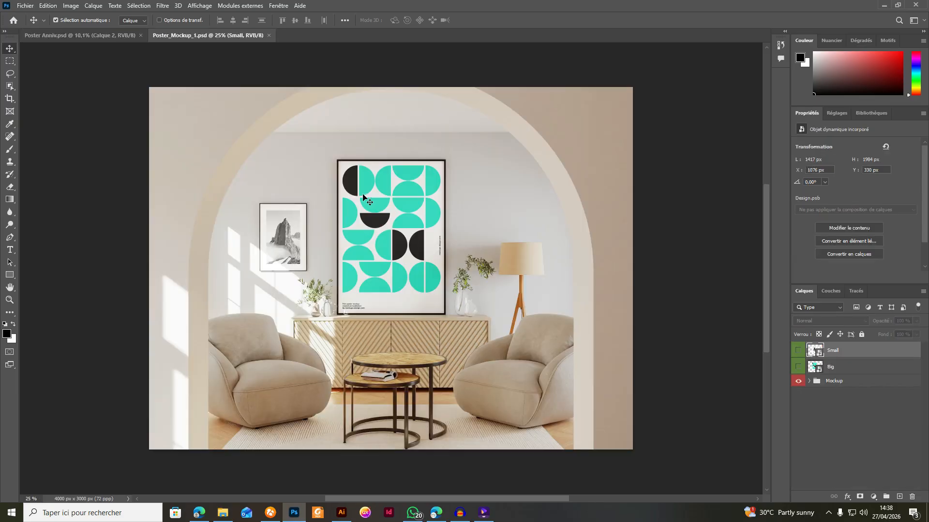
left_click(808, 382)
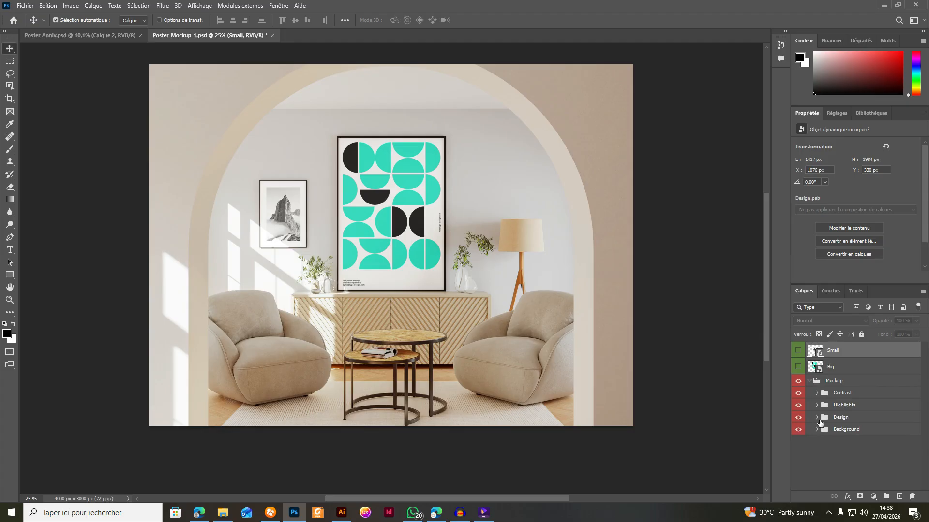
left_click(818, 419)
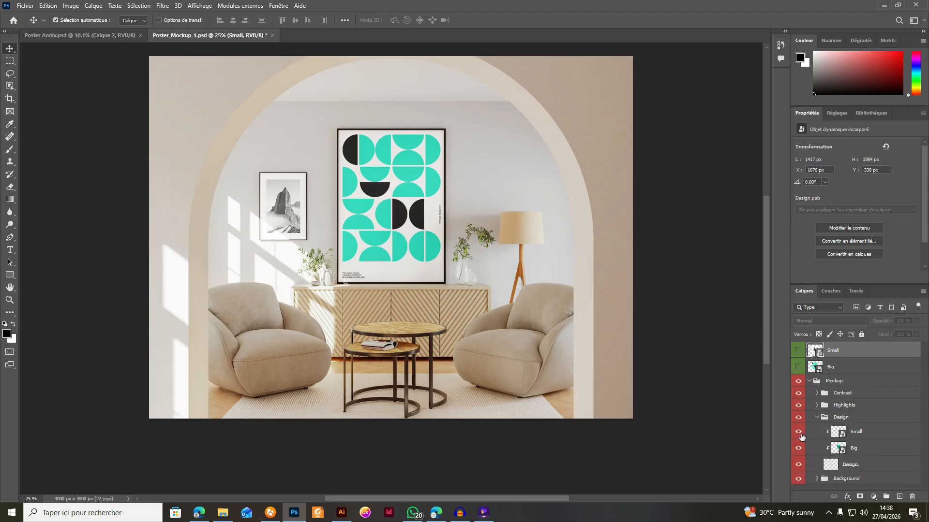
Check the Big layer in the Design group by toggling its visibility, and open its smart object contents
left_click(829, 448)
left_click(798, 449)
left_click(798, 450)
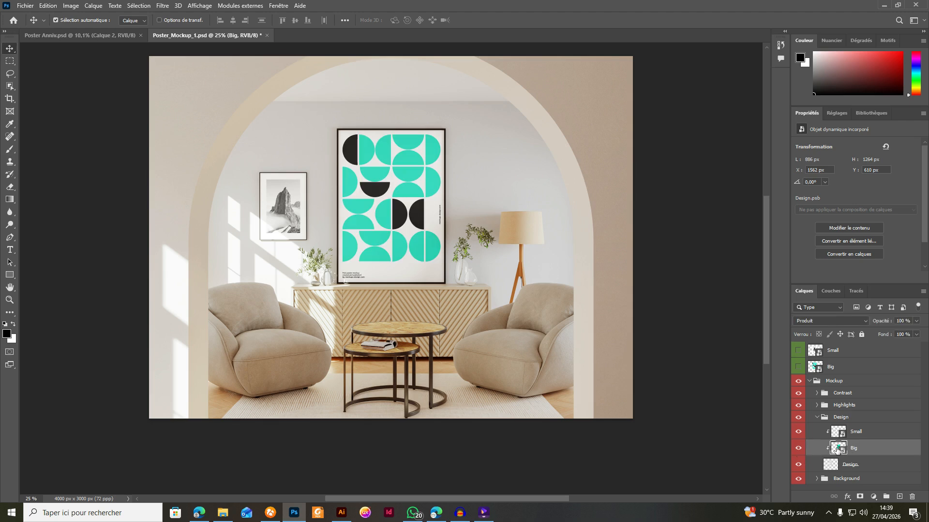
double_click(837, 449)
left_click(446, 196)
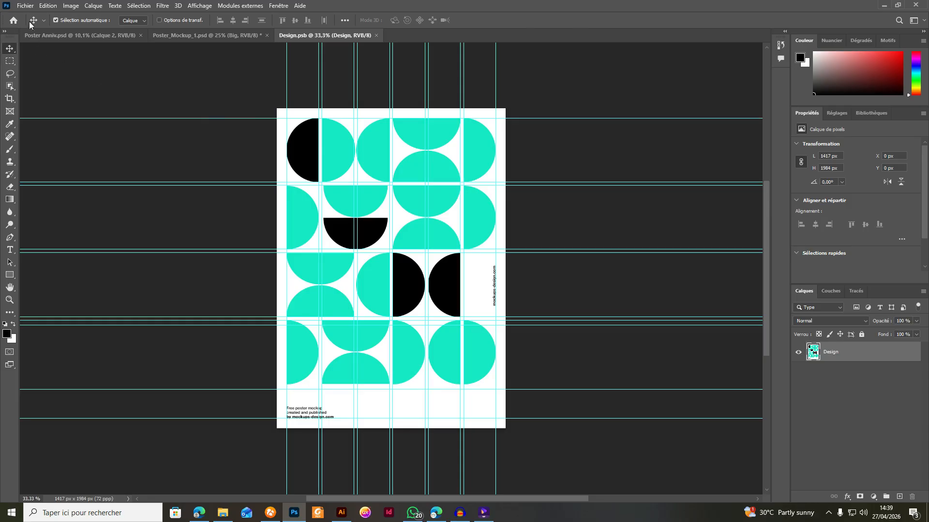
Place Poster Anniv.psd from File Explorer over the whole Design.psb canvas, then save and close the smart object
left_click(223, 513)
left_click_drag(445, 137, 360, 257)
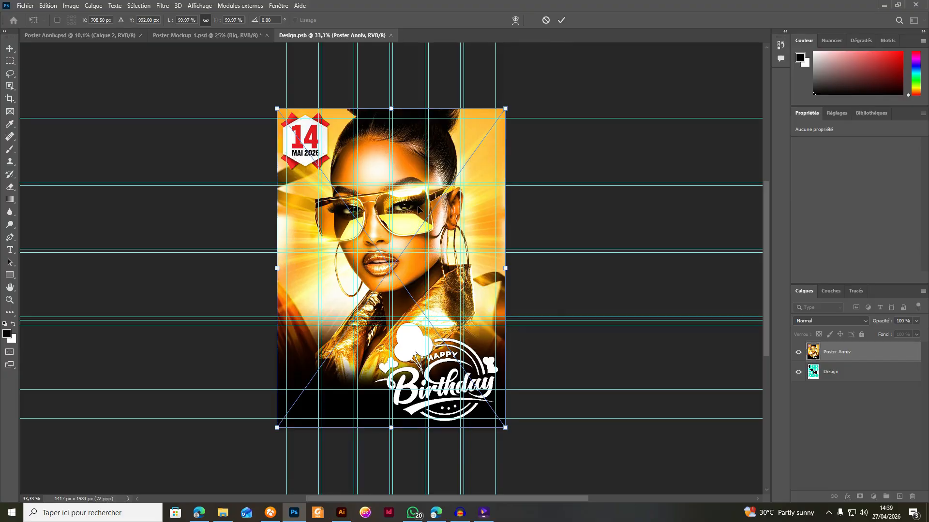
left_click(561, 20)
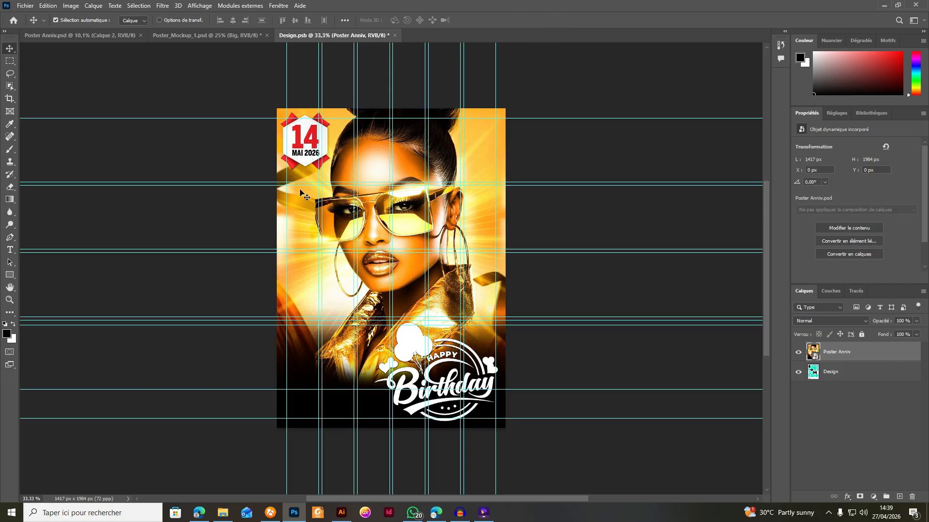
key("ctrl+s")
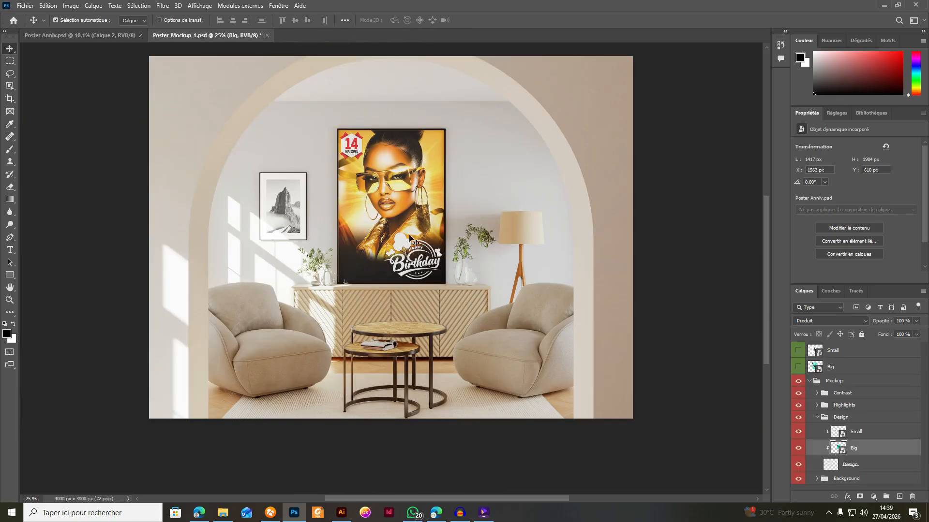
left_click(391, 35)
Save a JPEG copy of the mockup as "Final Comp" in the Happy Birthay Design folder, using the baseline (standard) format
left_click(25, 5)
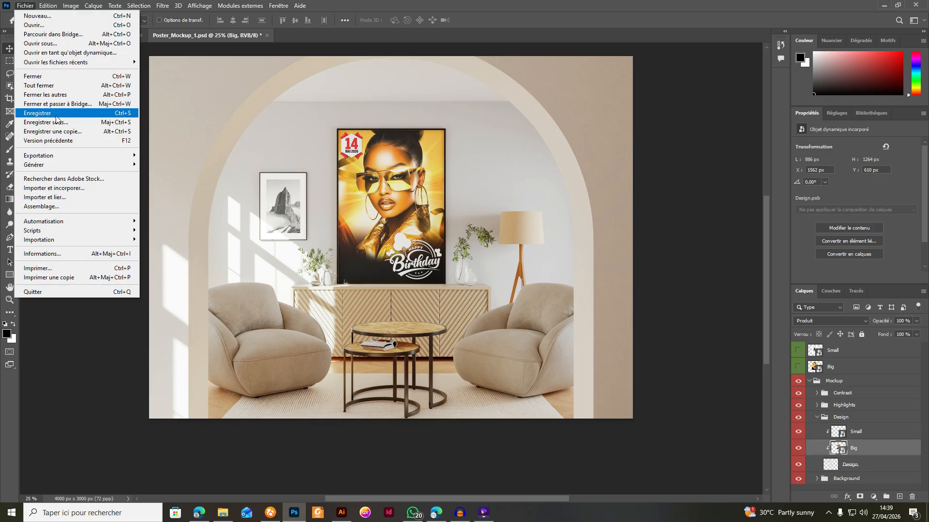
left_click(65, 132)
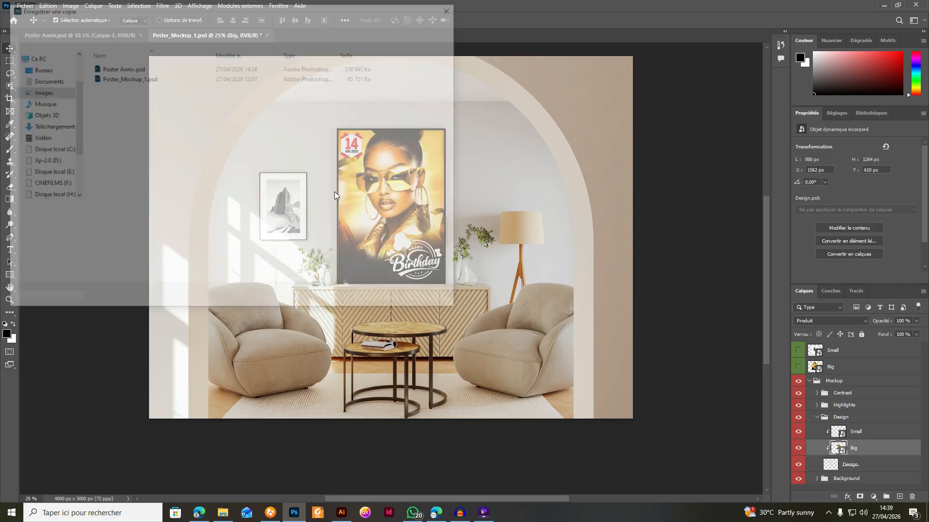
left_click(134, 227)
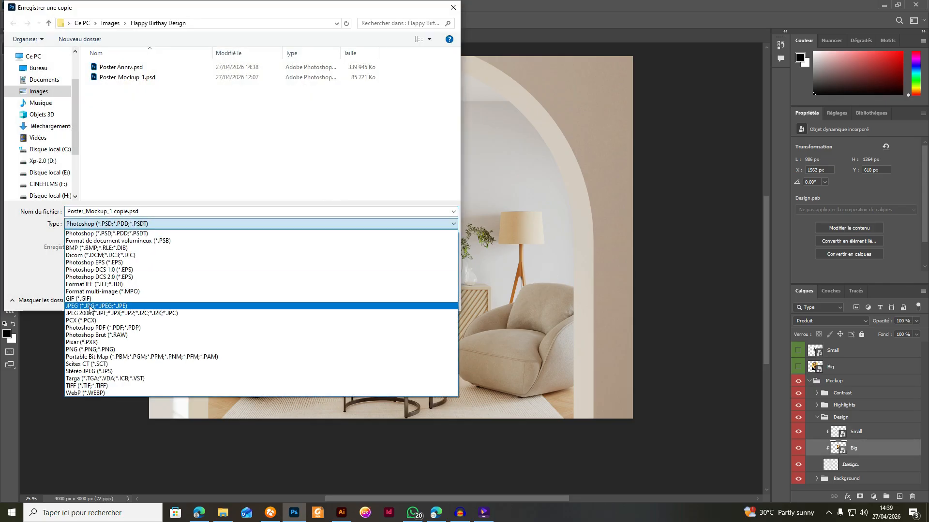
left_click(126, 303)
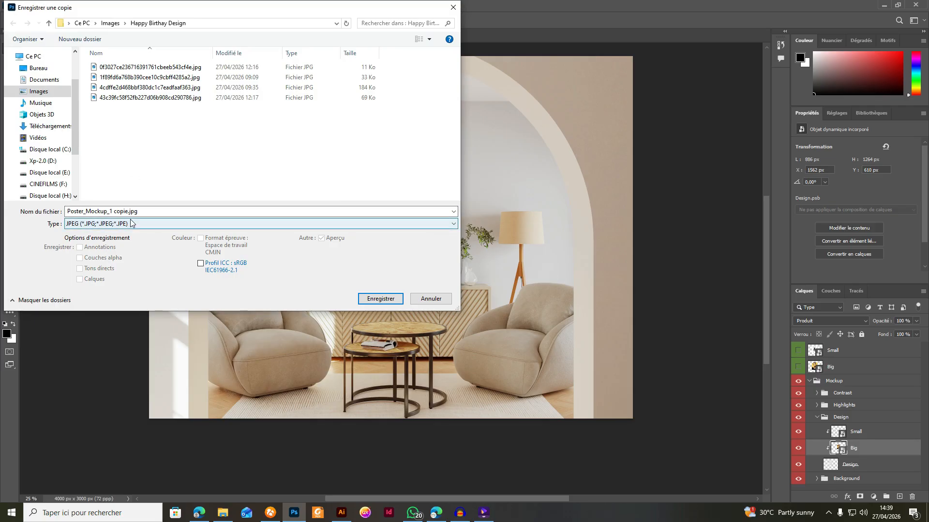
left_click(95, 213)
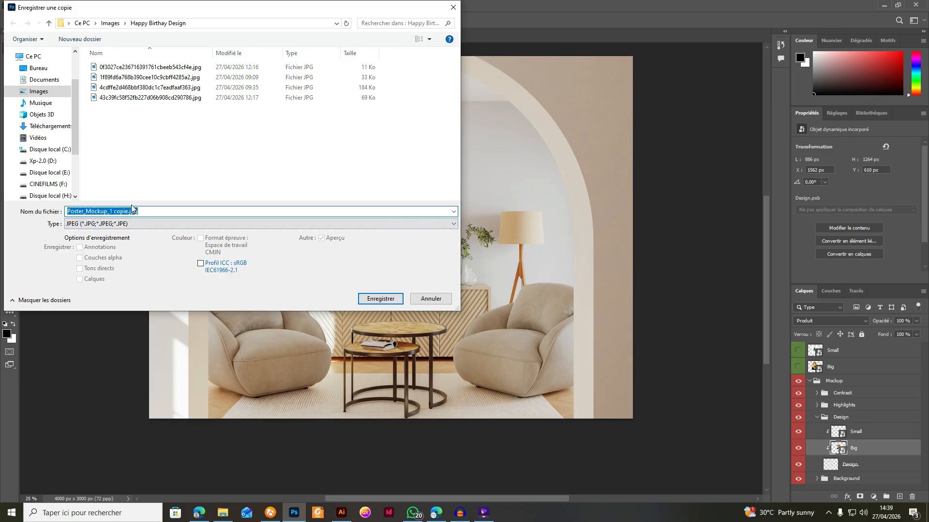
type("Final Comp")
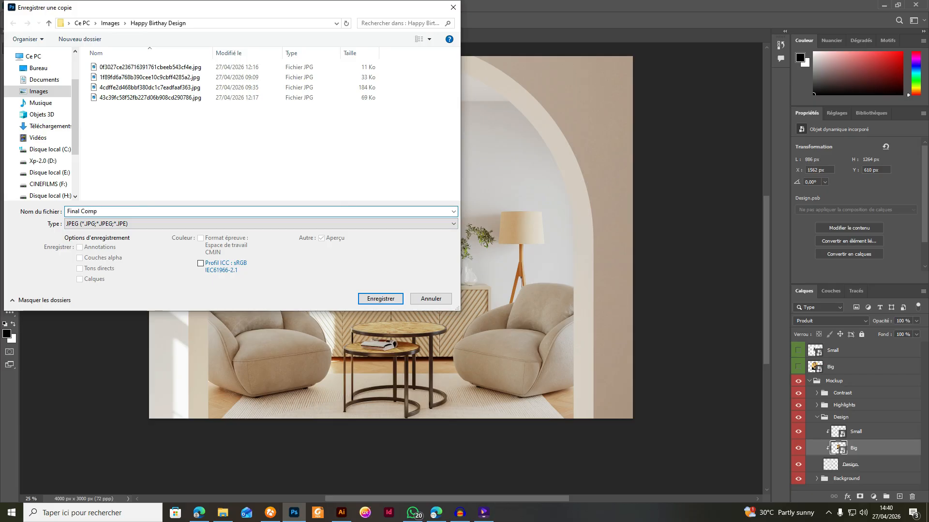
left_click(388, 301)
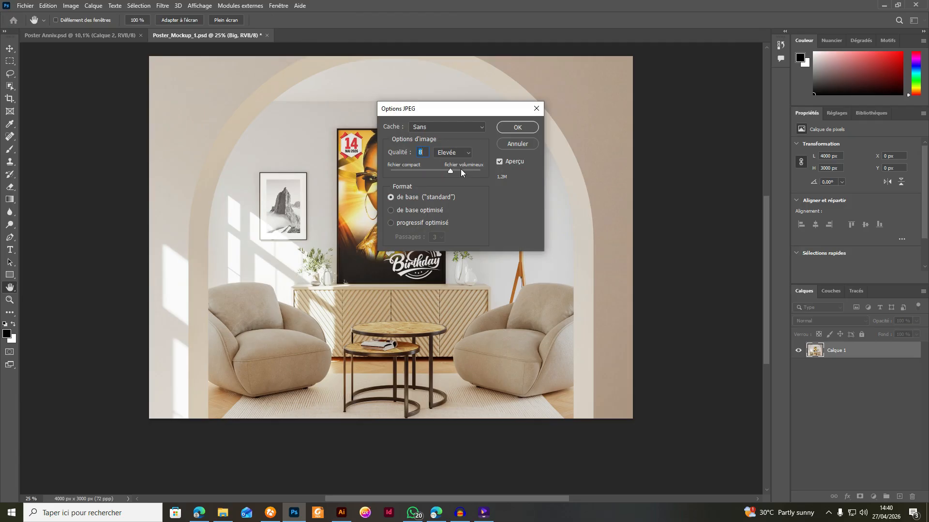
left_click(519, 127)
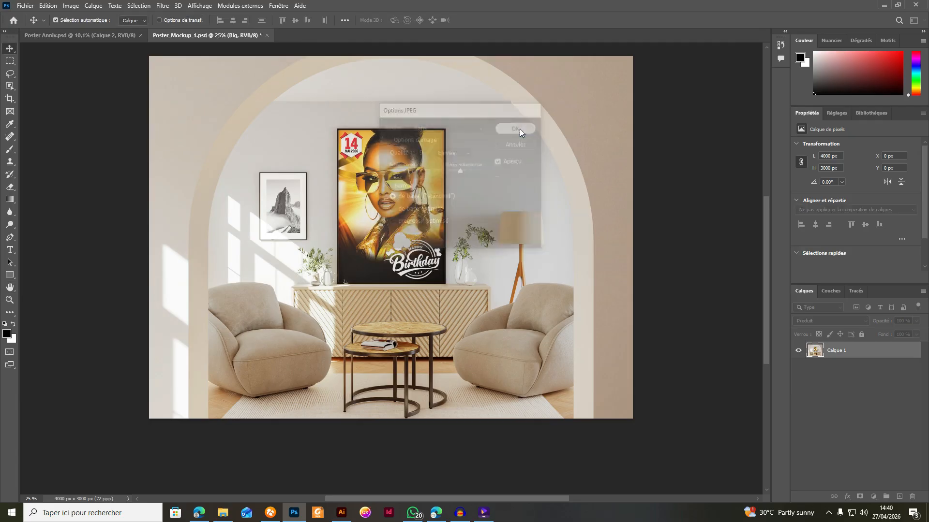